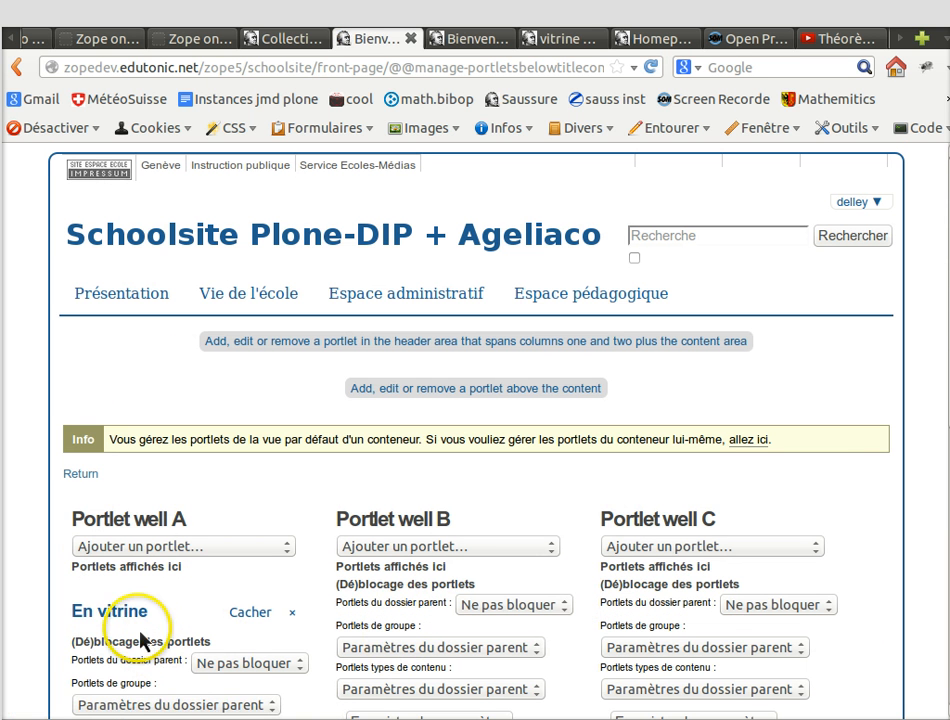
# Step: Add a Connexion portlet to Portlet well C of the front page's below-content-title area
pyautogui.click(113, 615)
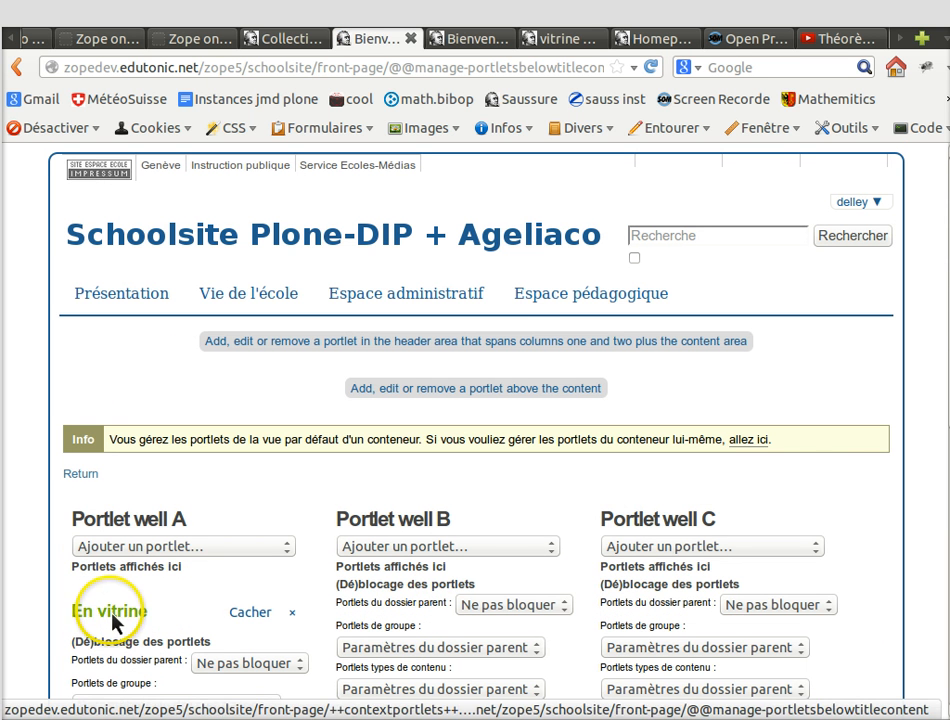
pyautogui.click(822, 550)
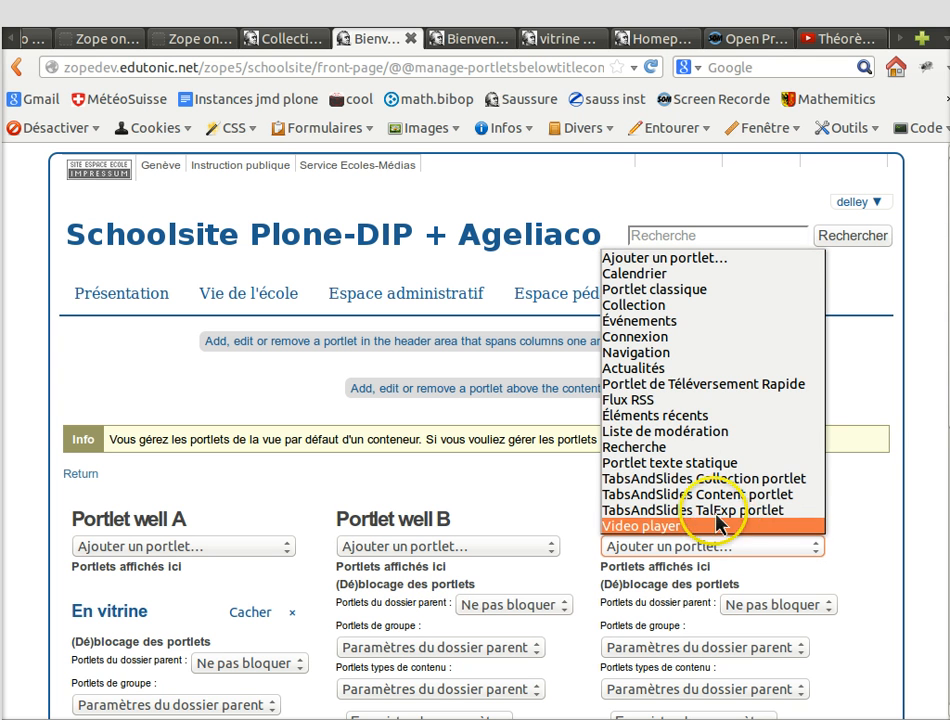
pyautogui.click(670, 336)
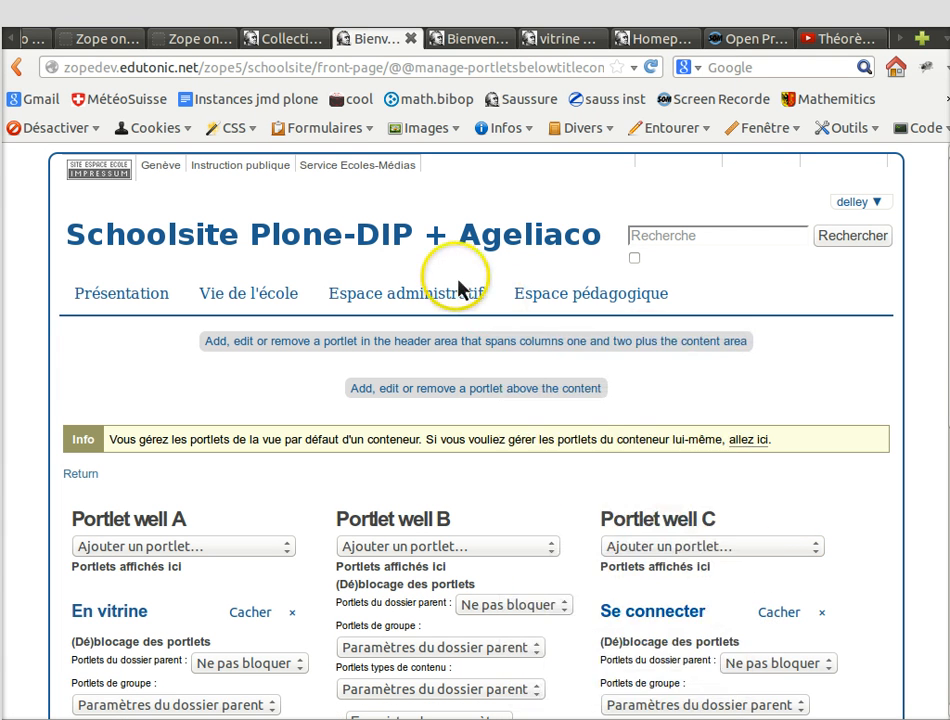
# Step: Open the site's home page in a new tab and examine how its portlets are displayed
pyautogui.rightClick(398, 250)
pyautogui.click(412, 256)
pyautogui.click(466, 38)
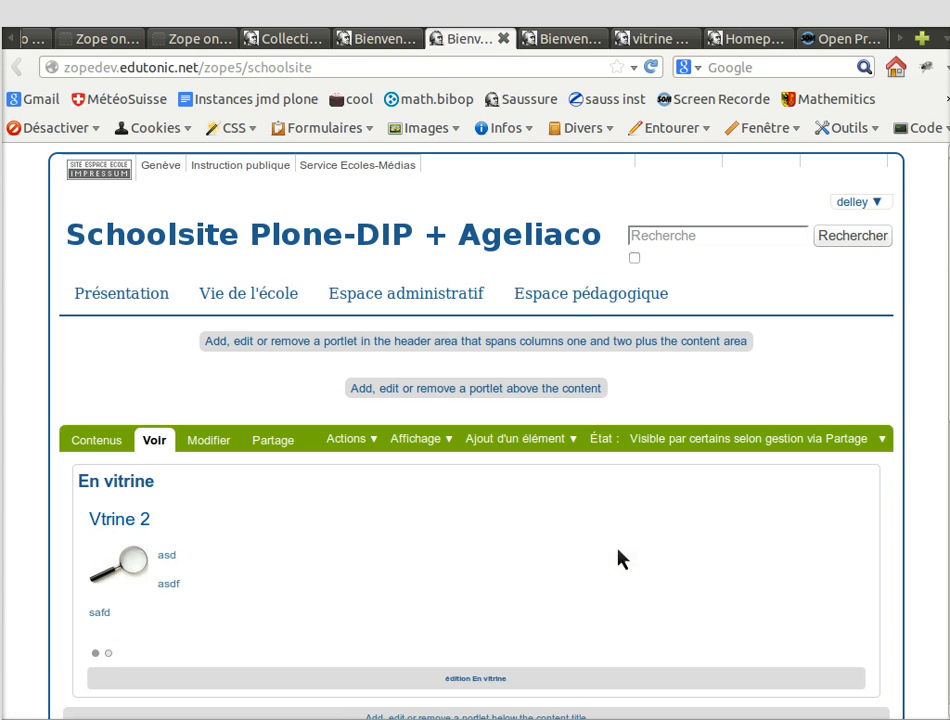
pyautogui.scroll(-2, 624, 545)
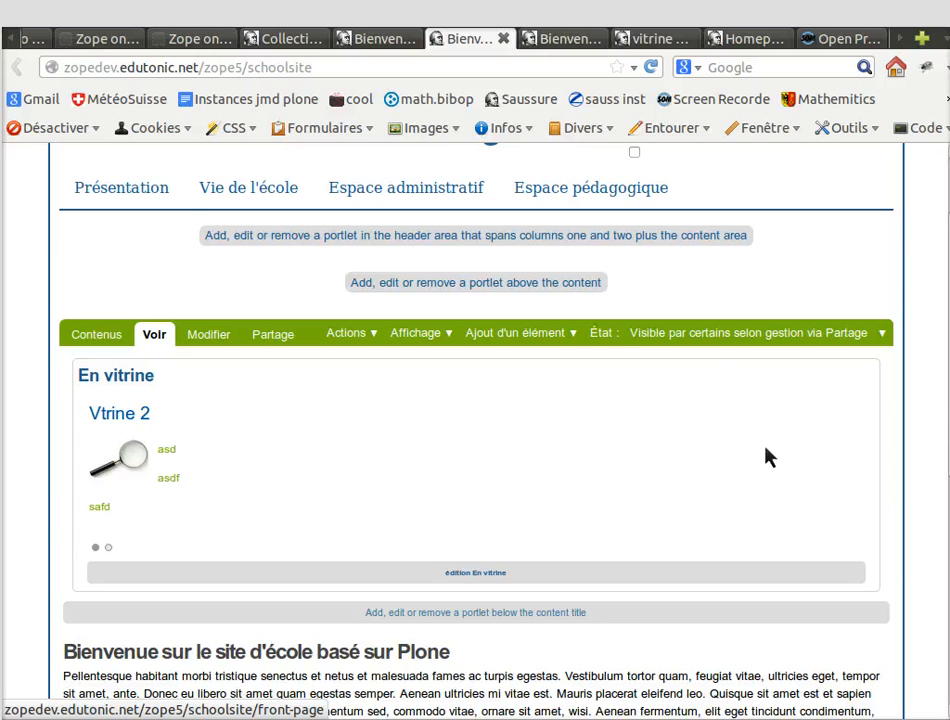
# Step: Add a static text portlet to Portlet well C titled "texte temporaire pour anony" with the body text "asdf" and save it
pyautogui.click(386, 40)
pyautogui.moveTo(693, 372)
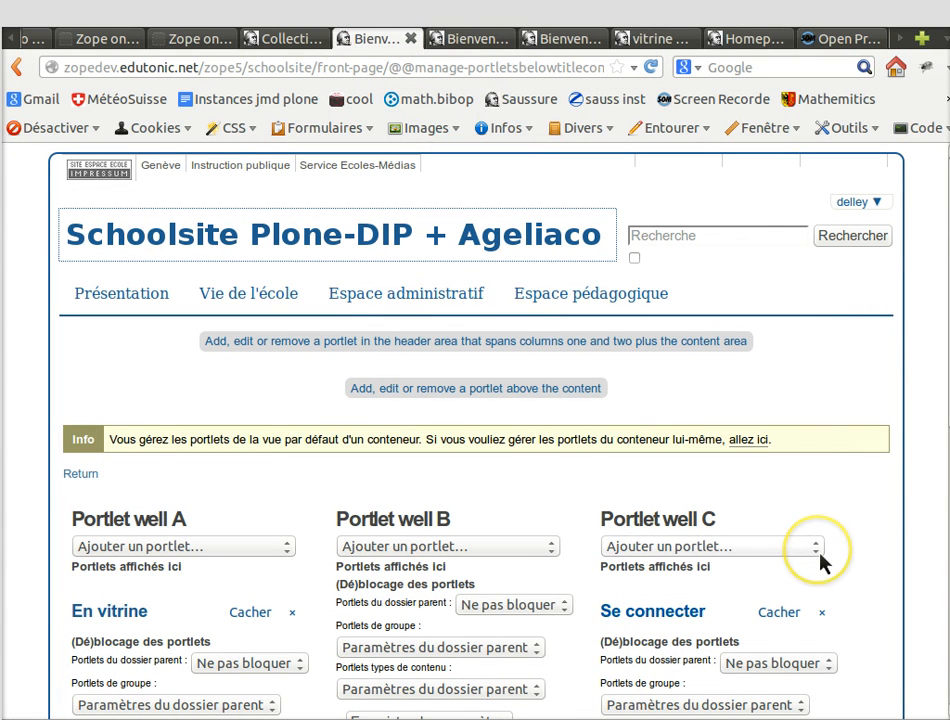
pyautogui.click(815, 547)
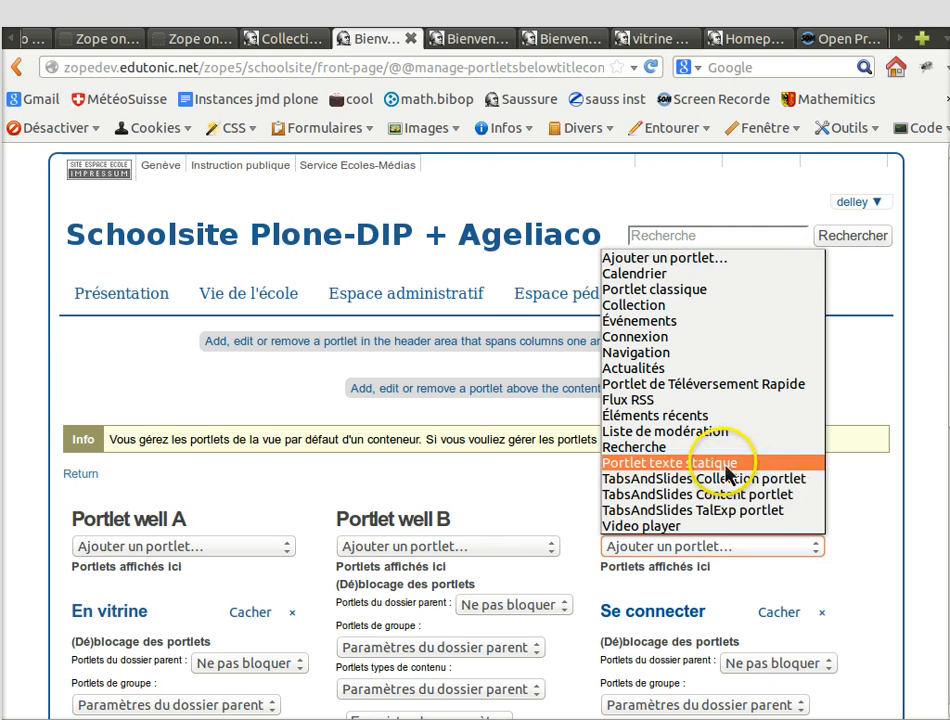
pyautogui.click(560, 462)
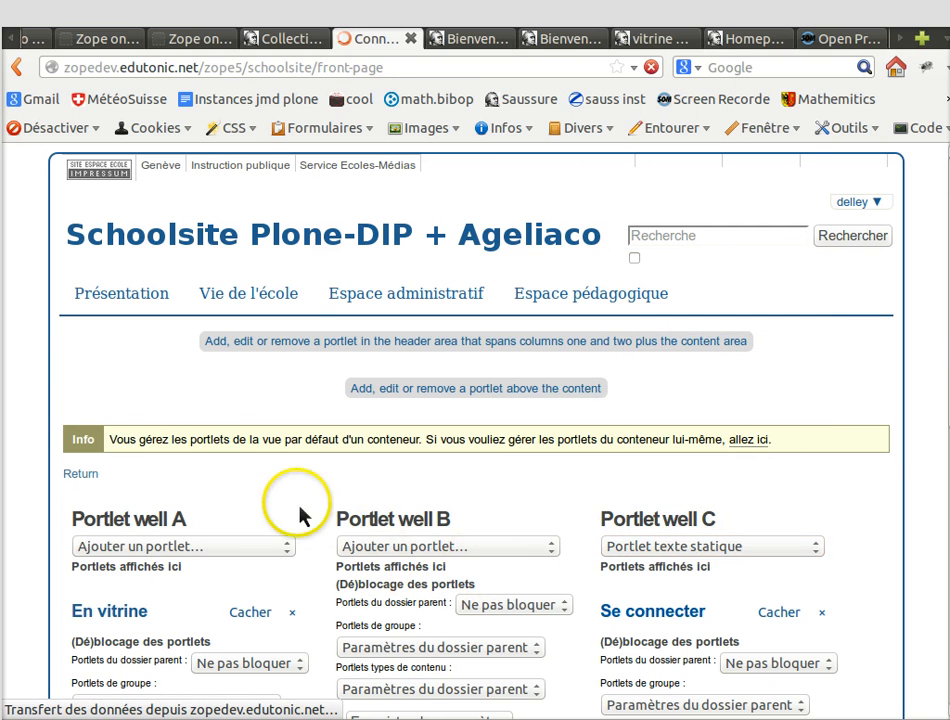
pyautogui.click(131, 533)
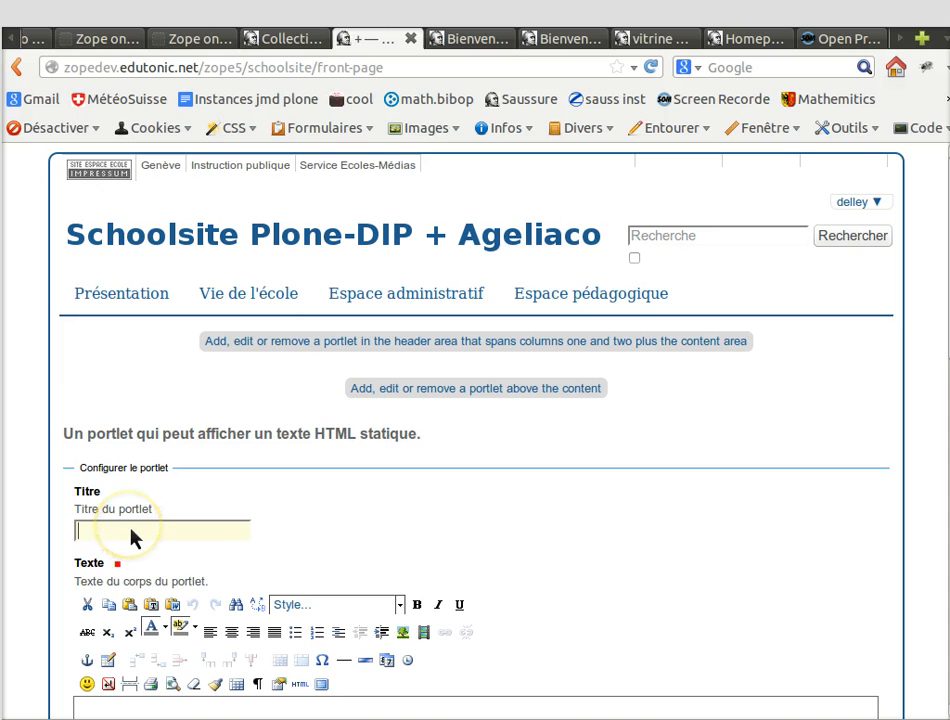
pyautogui.write('texte temporaire pour anony')
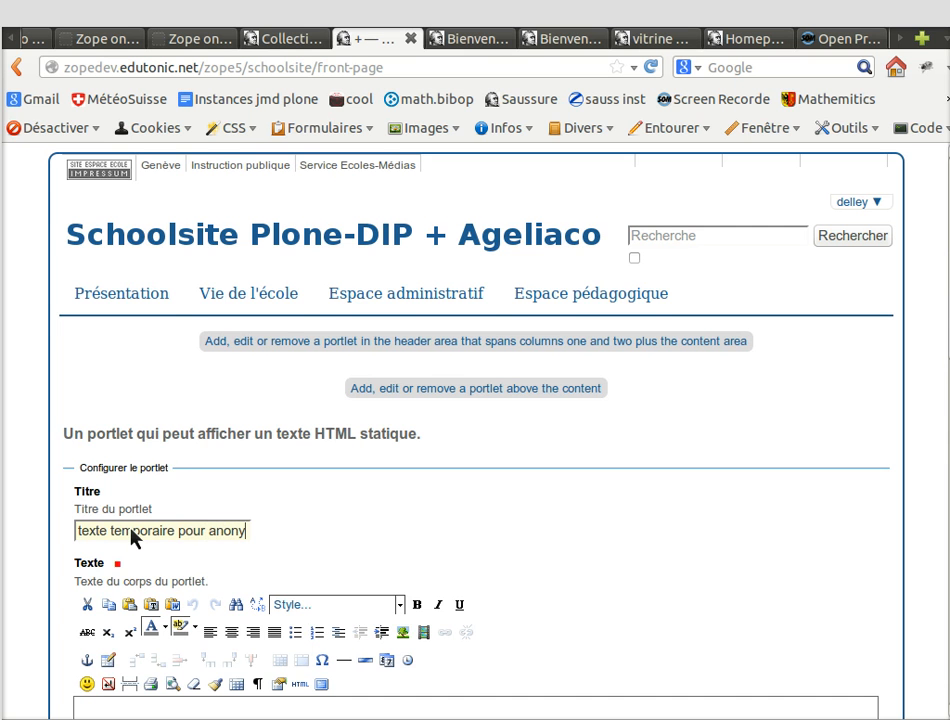
pyautogui.scroll(-3, 329, 545)
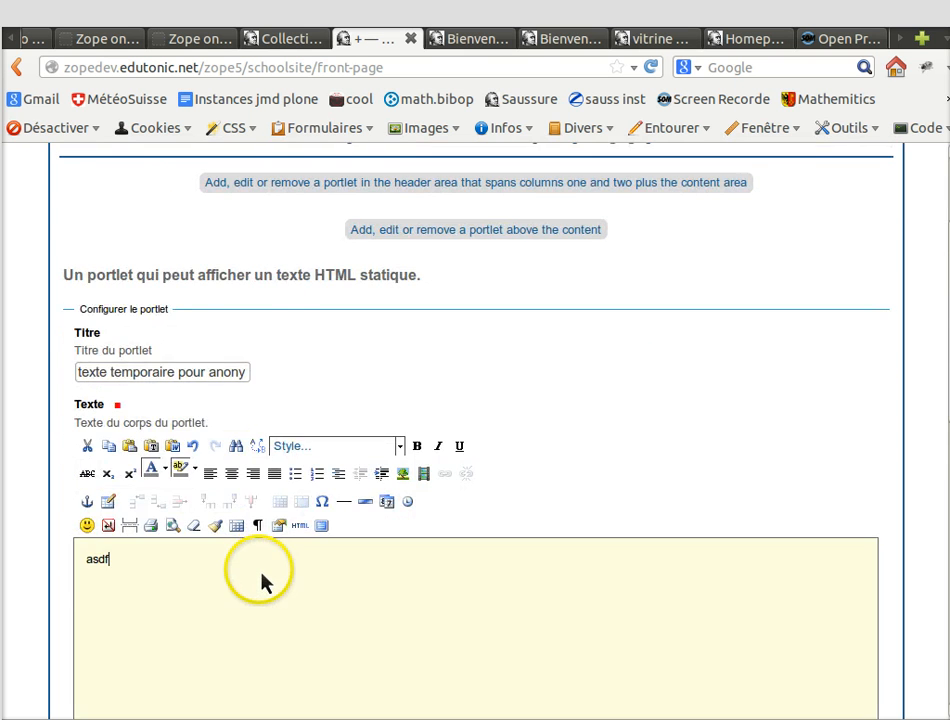
pyautogui.scroll(-10, 240, 575)
pyautogui.click(118, 349)
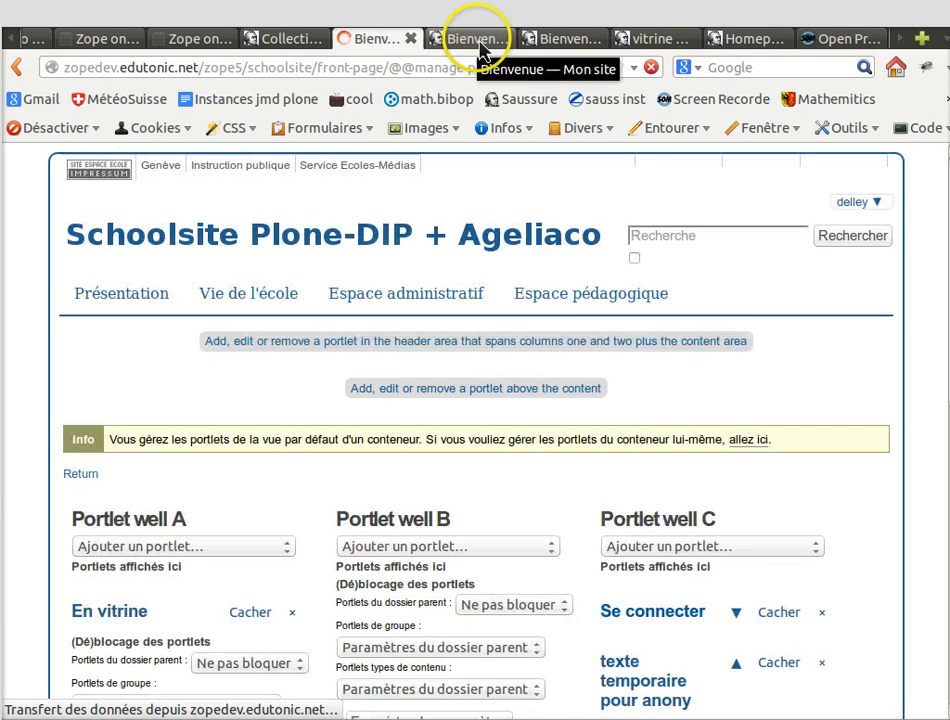
# Step: Move the static text portlet above Se connecter in Portlet well C and check the layout on the home page
pyautogui.click(740, 667)
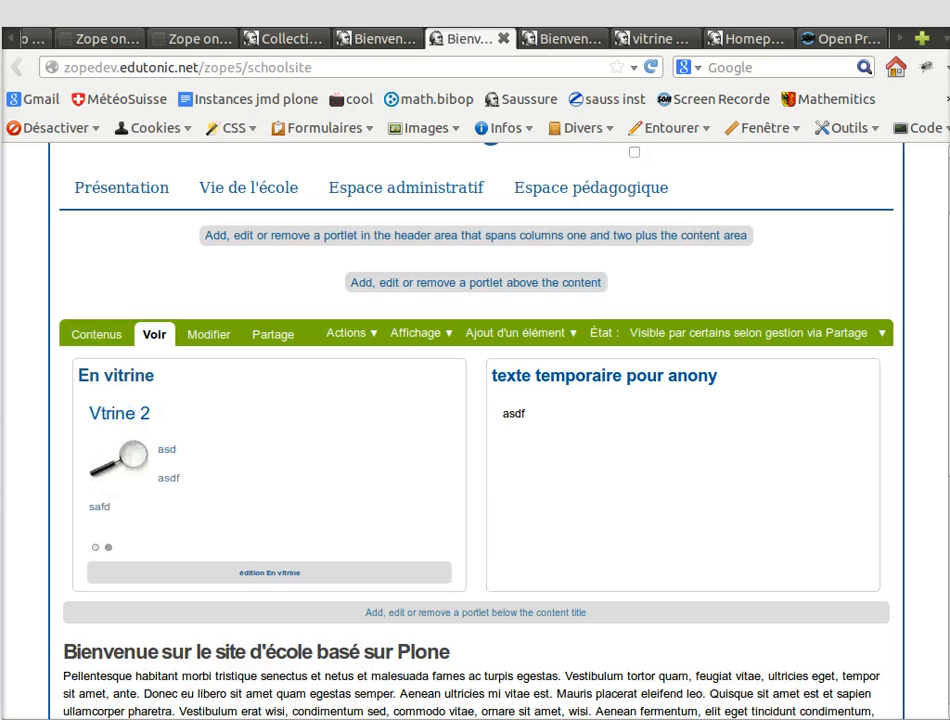
pyautogui.click(377, 39)
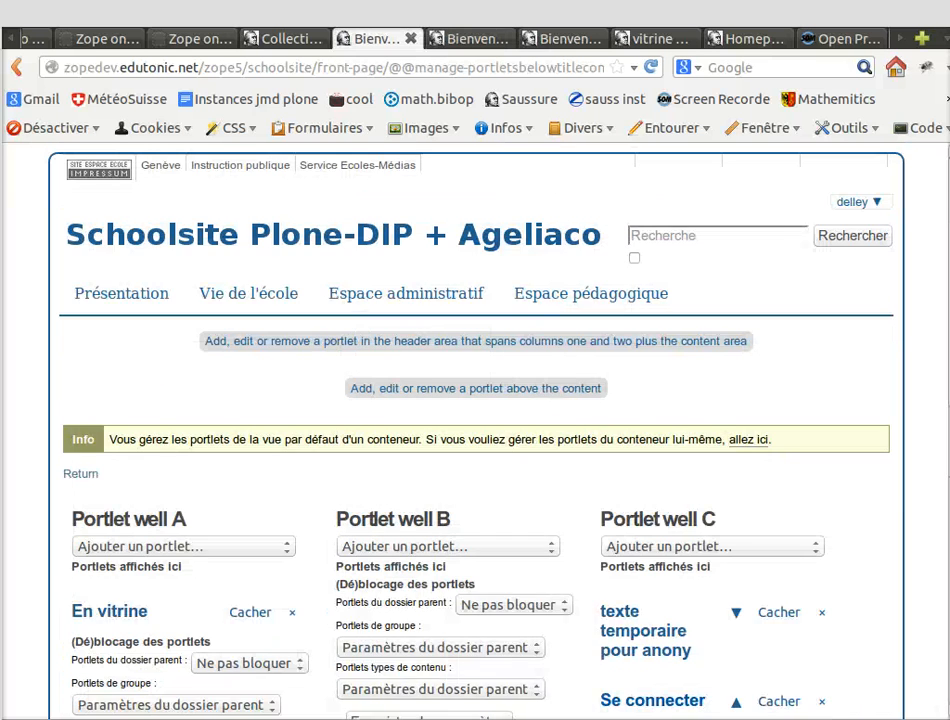
# Step: Return to the home page, open the portlet management below the content, and review the portlet types offered for Portlet well A
pyautogui.scroll(-3, 460, 450)
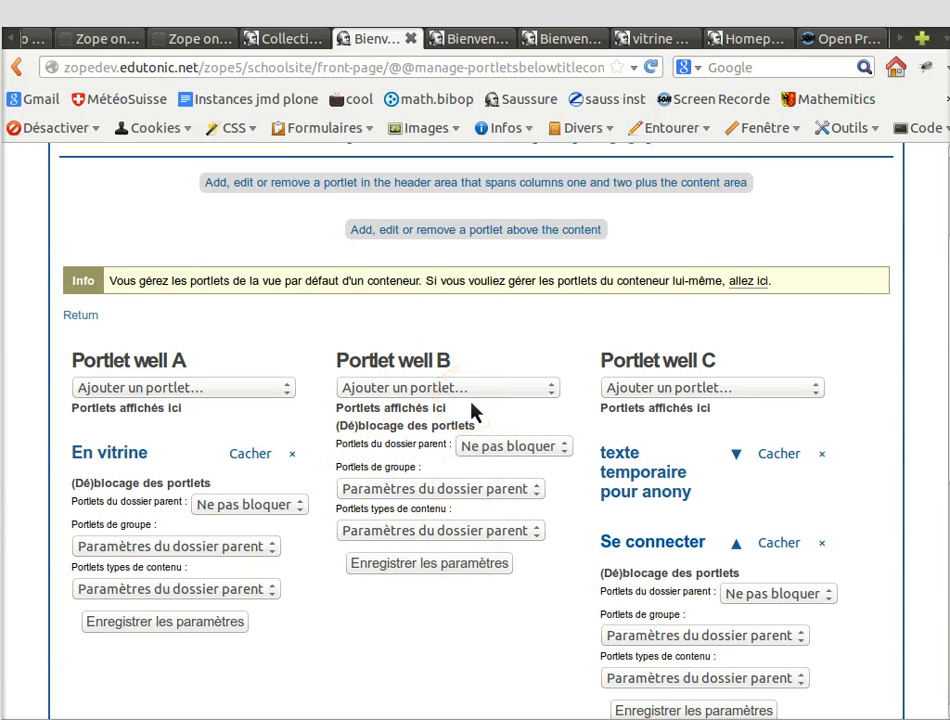
pyautogui.scroll(-4, 471, 411)
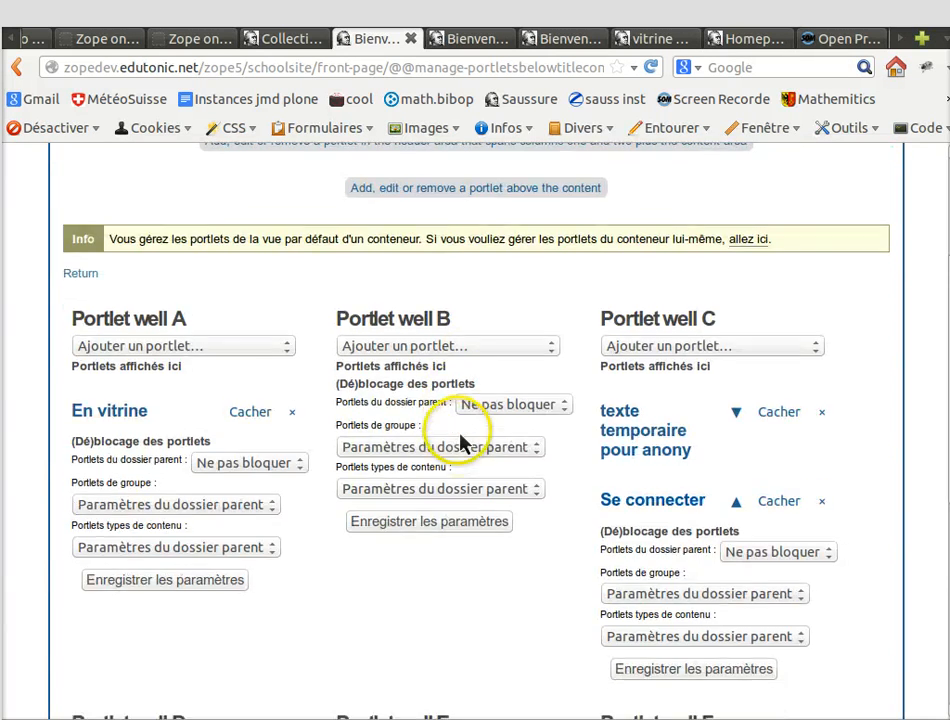
pyautogui.scroll(5, 458, 437)
pyautogui.scroll(2, 420, 300)
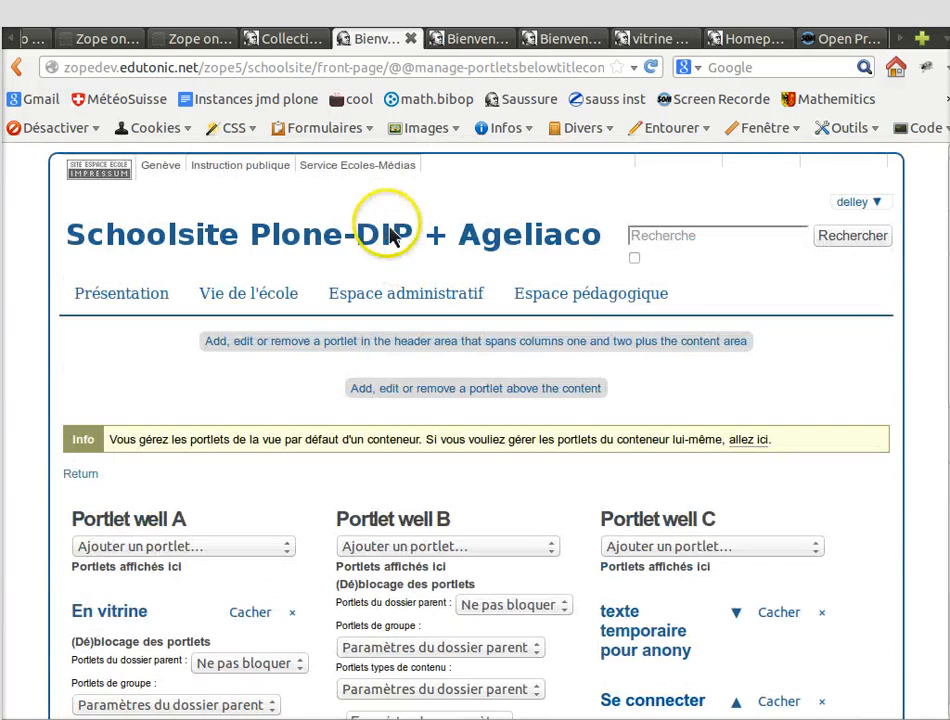
pyautogui.click(397, 236)
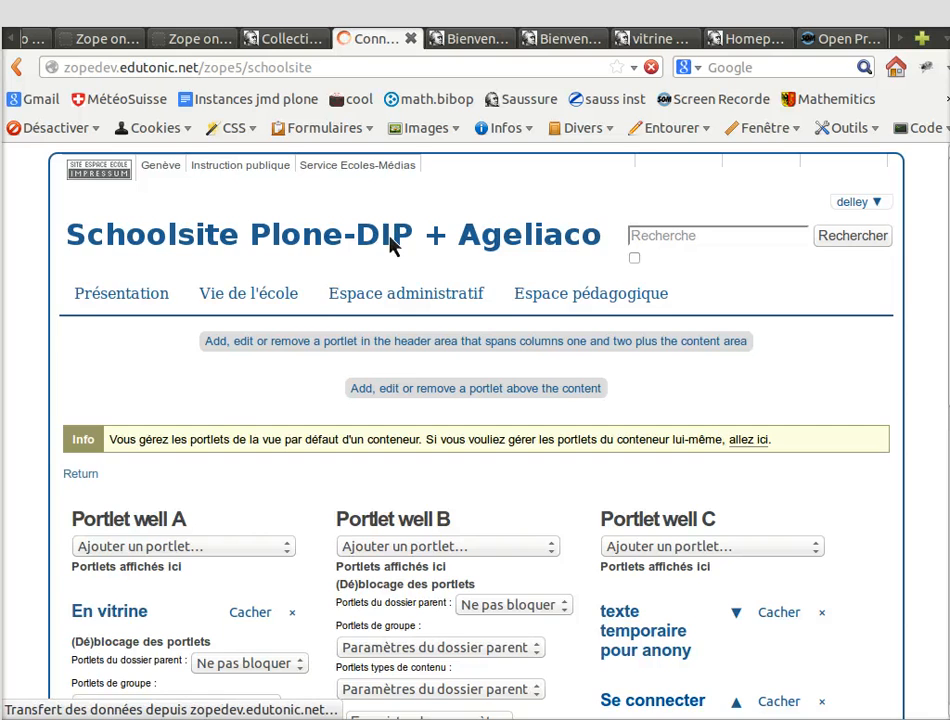
pyautogui.scroll(-5, 479, 430)
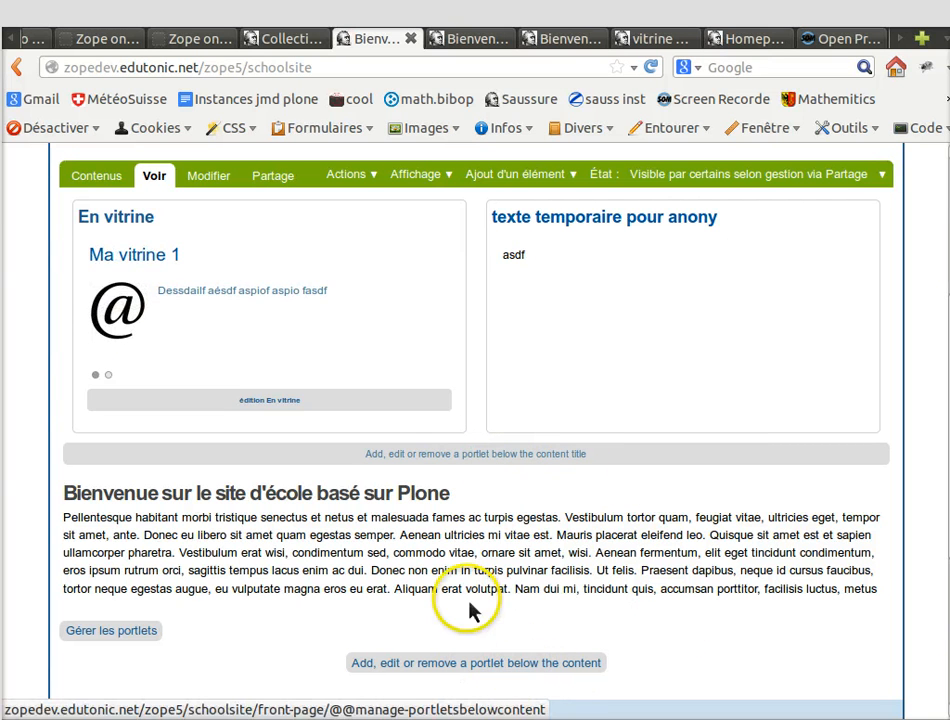
pyautogui.click(445, 666)
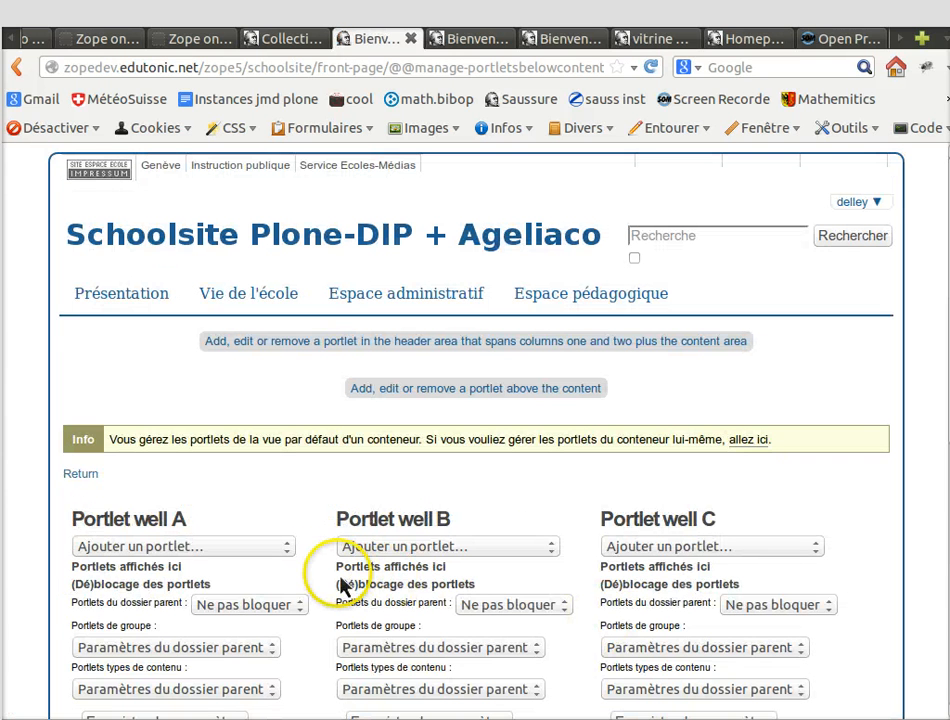
pyautogui.click(287, 548)
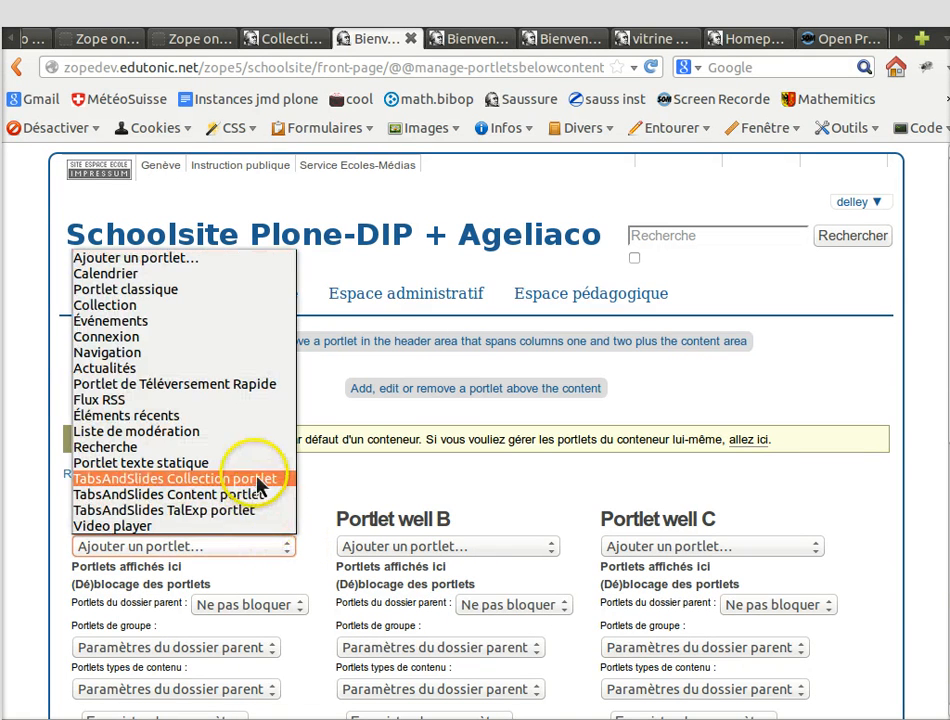
pyautogui.click(375, 502)
# Step: Examine the Dans l'école, Evénements and calendar portlets at the bottom of the Saussure home page
pyautogui.click(758, 40)
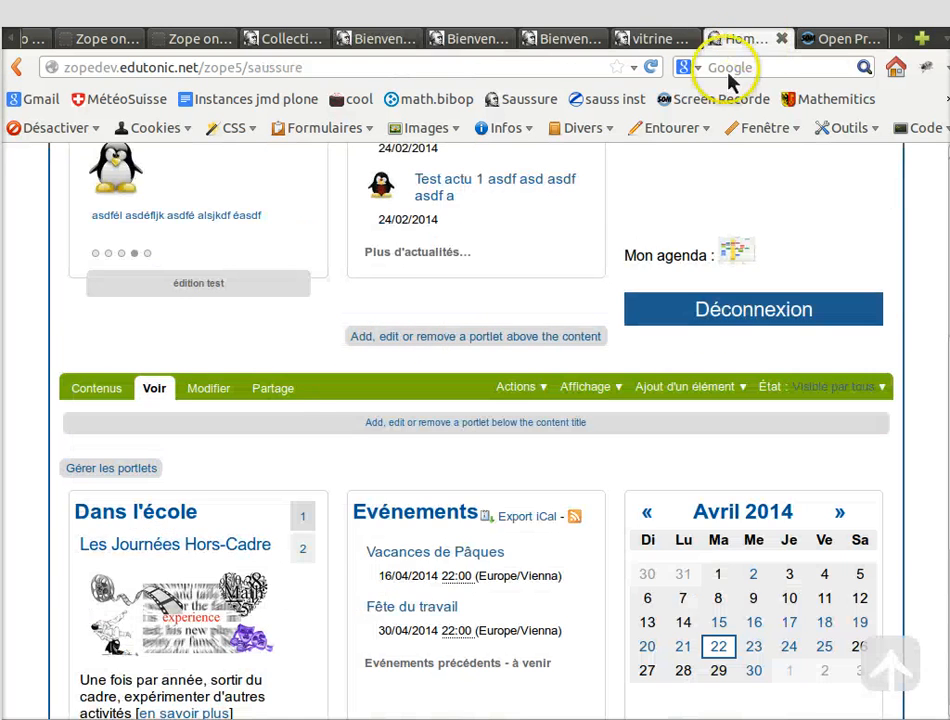
pyautogui.scroll(-3, 330, 405)
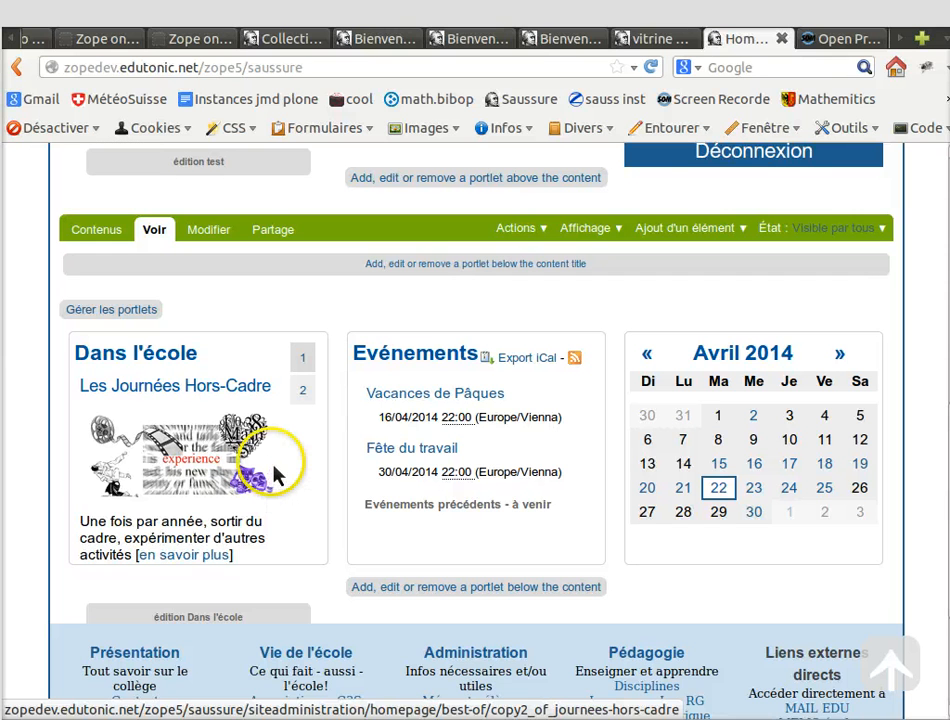
pyautogui.click(385, 45)
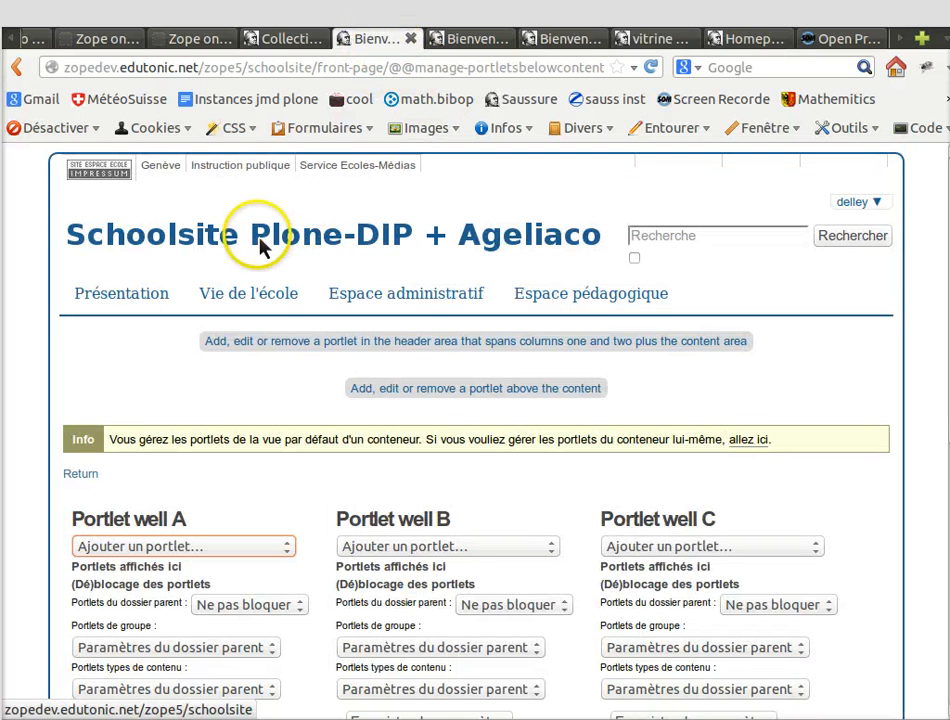
# Step: Open the contents of the Best of folder under SITE ADMINISTRATION / ACCUEIL on the school site
pyautogui.click(470, 45)
pyautogui.click(125, 333)
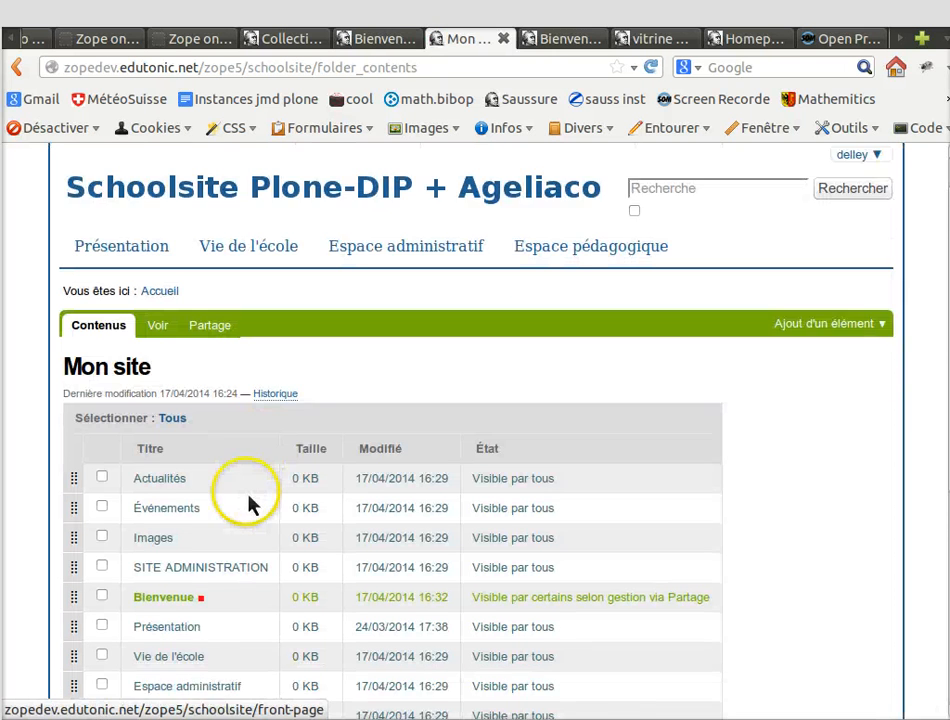
pyautogui.scroll(-1, 250, 505)
pyautogui.click(258, 520)
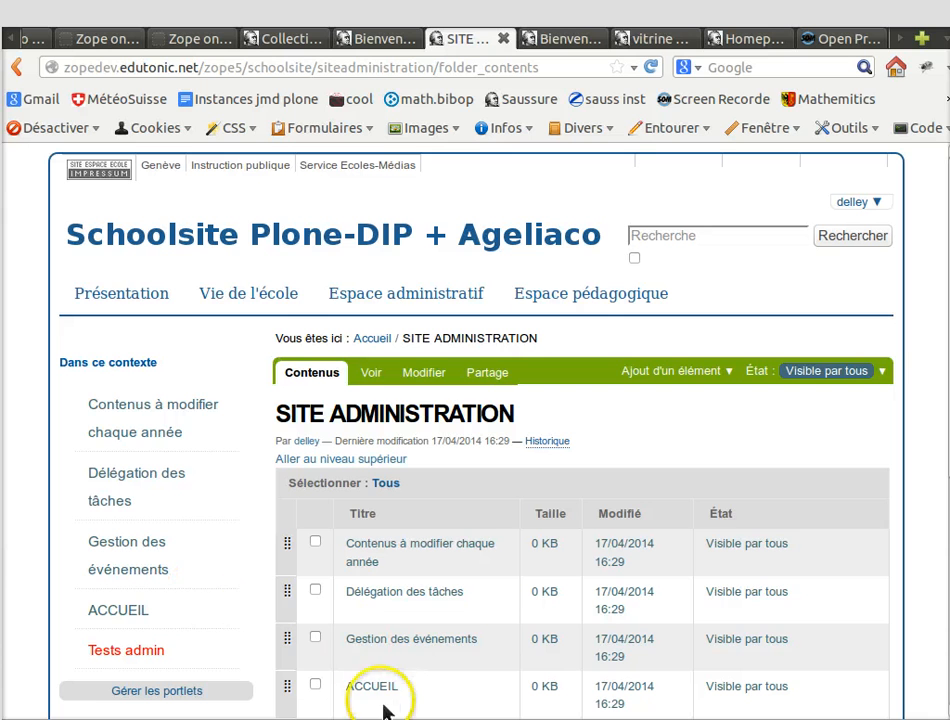
pyautogui.click(396, 694)
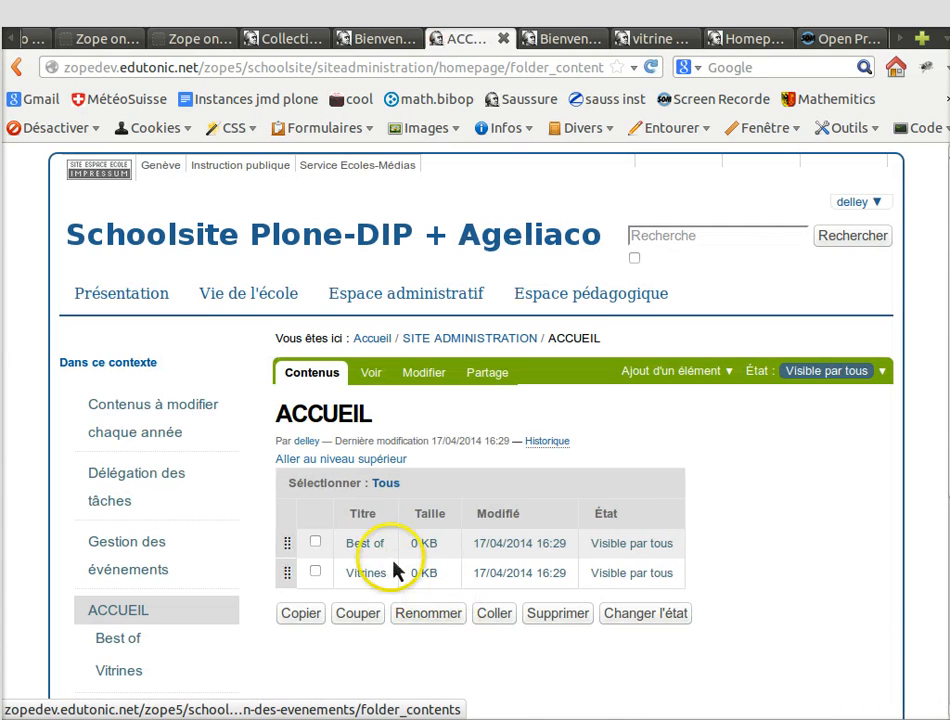
pyautogui.click(375, 548)
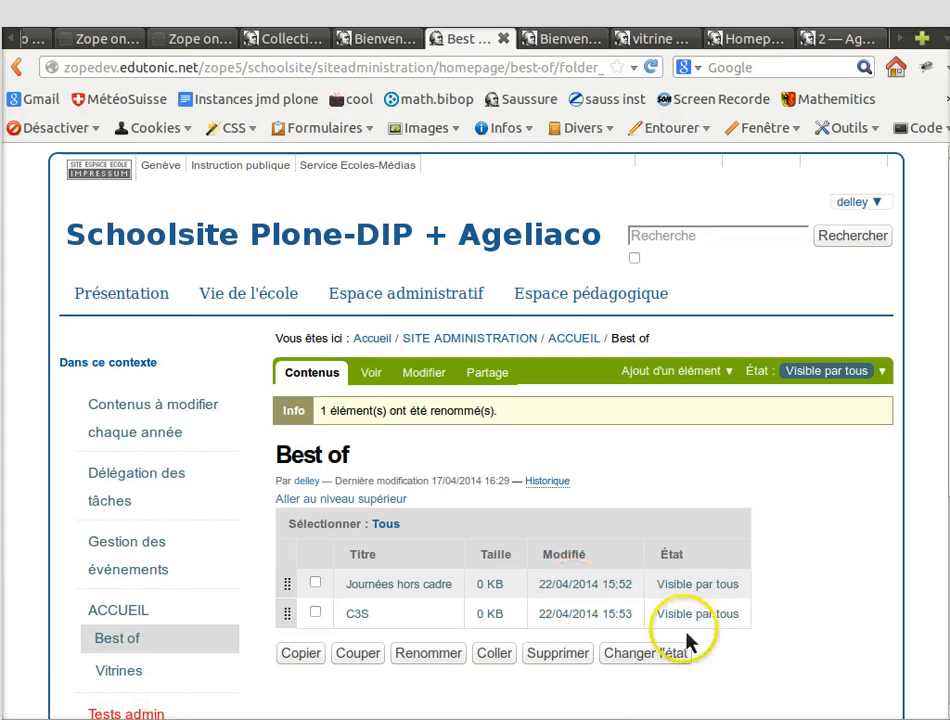
# Step: View the Journées hors cadre and C3S pages in the Best of folder
pyautogui.click(405, 586)
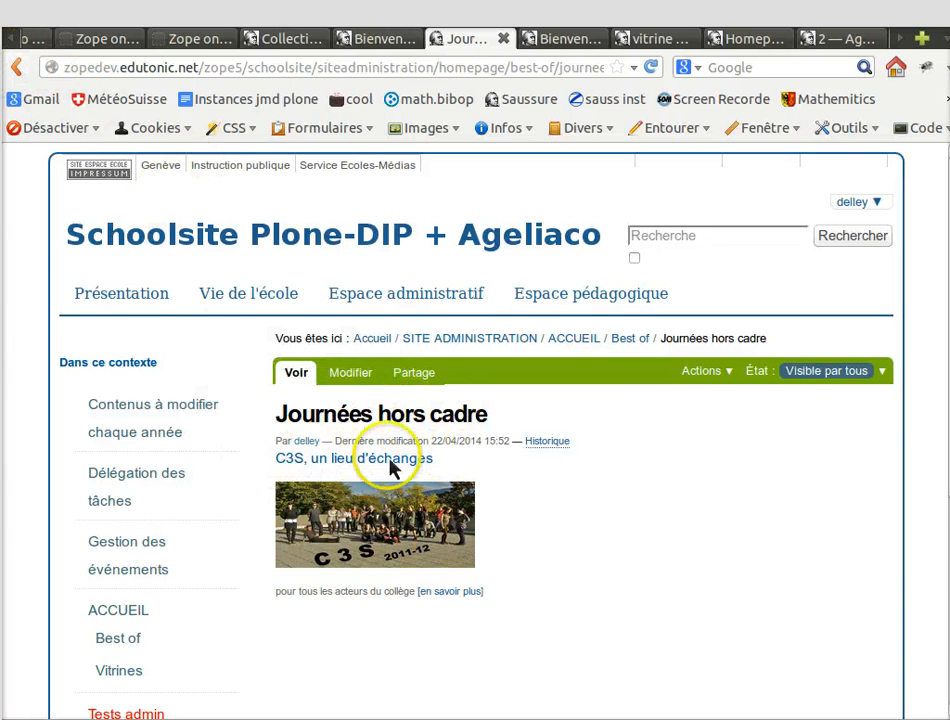
pyautogui.click(18, 67)
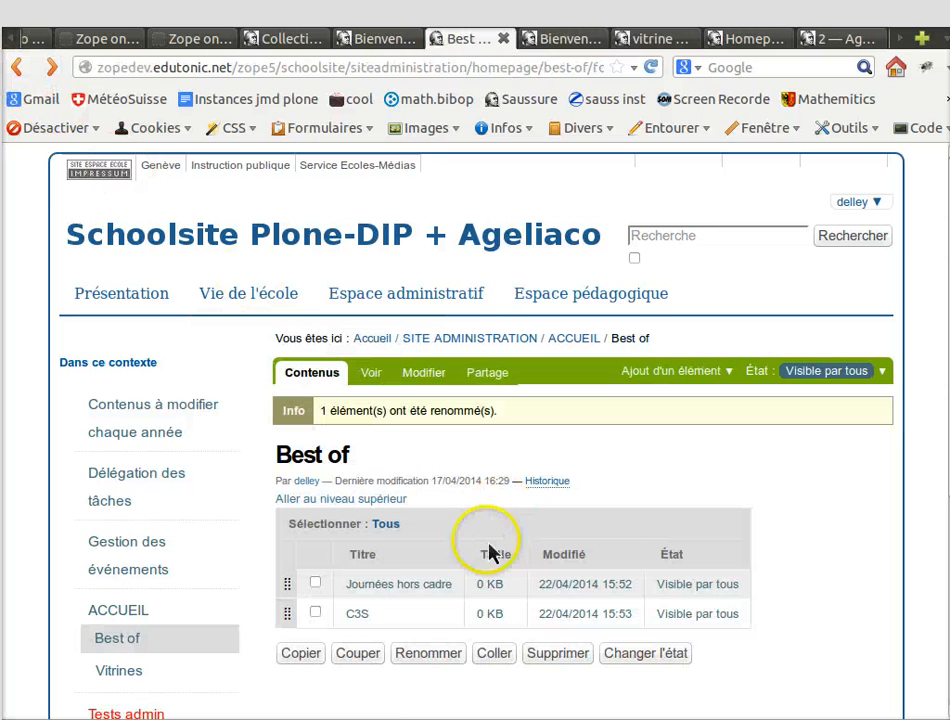
pyautogui.click(362, 617)
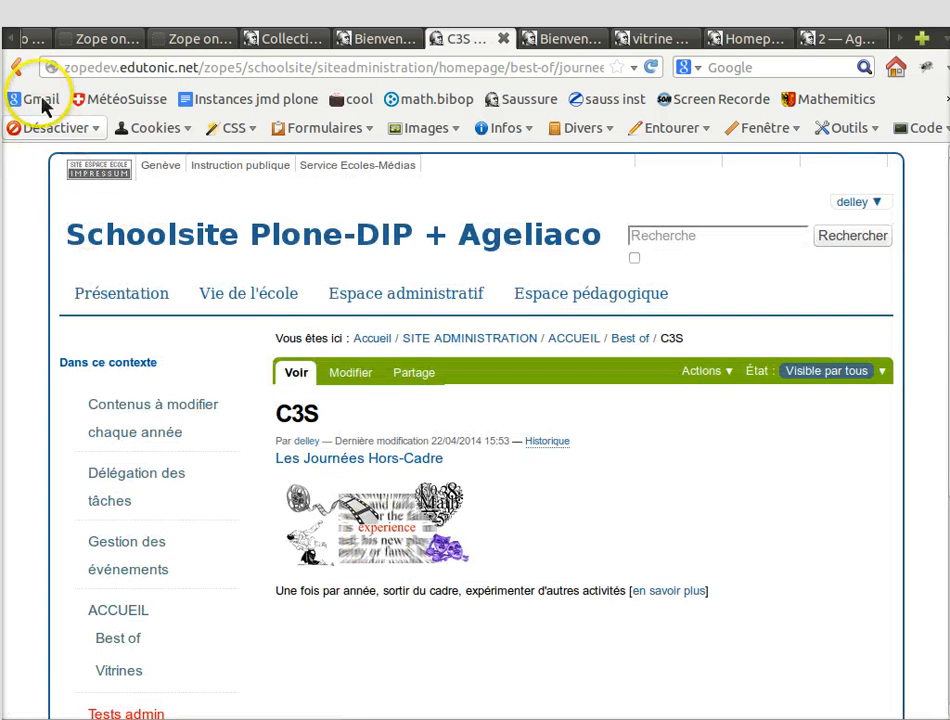
# Step: Open the C3S page for editing and inspect the bestof_title and bestof_image classes in its HTML source
pyautogui.click(370, 375)
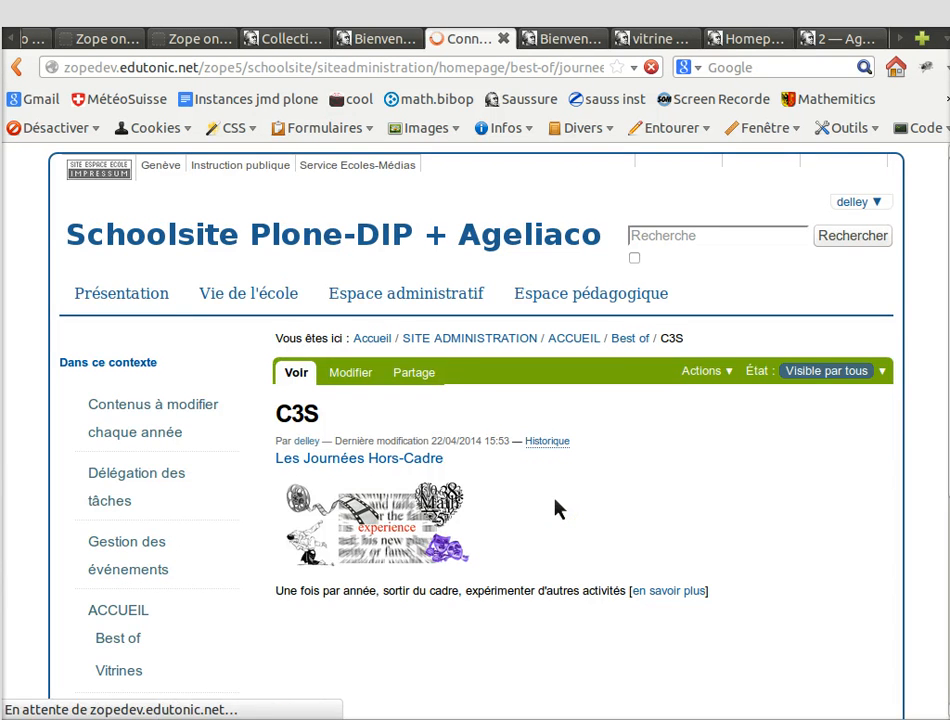
pyautogui.scroll(-6, 520, 520)
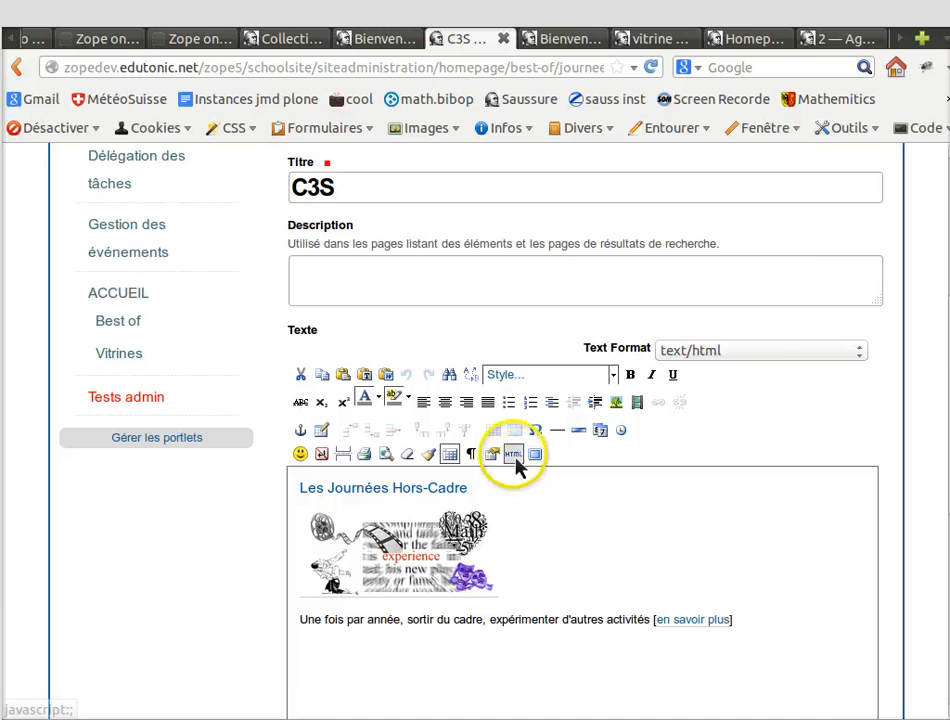
pyautogui.click(514, 455)
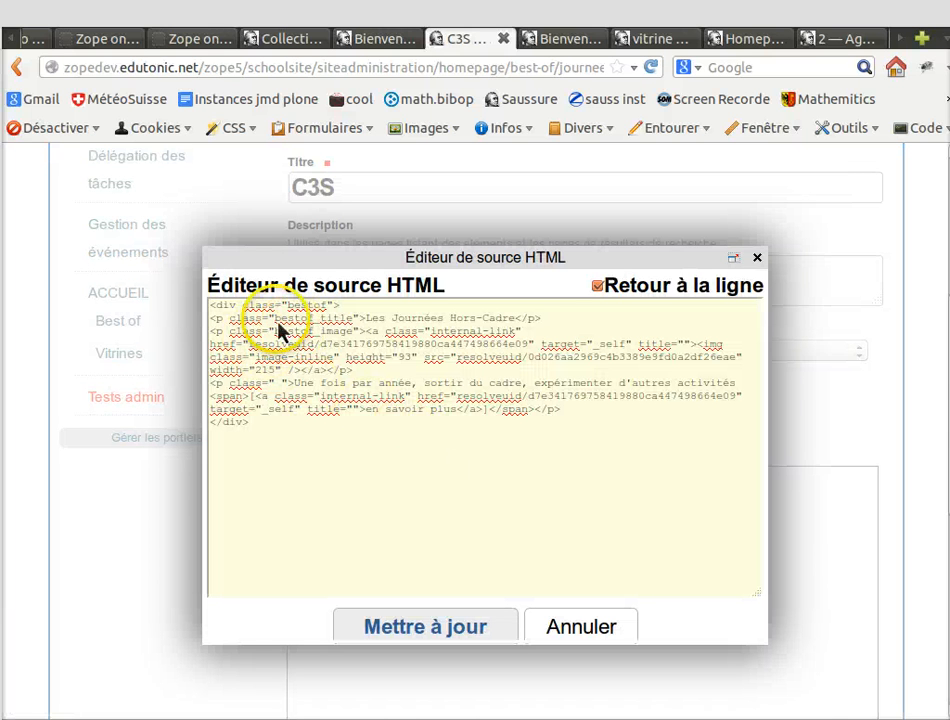
pyautogui.moveTo(316, 323); pyautogui.dragTo(338, 322)
pyautogui.moveTo(277, 334); pyautogui.dragTo(351, 336)
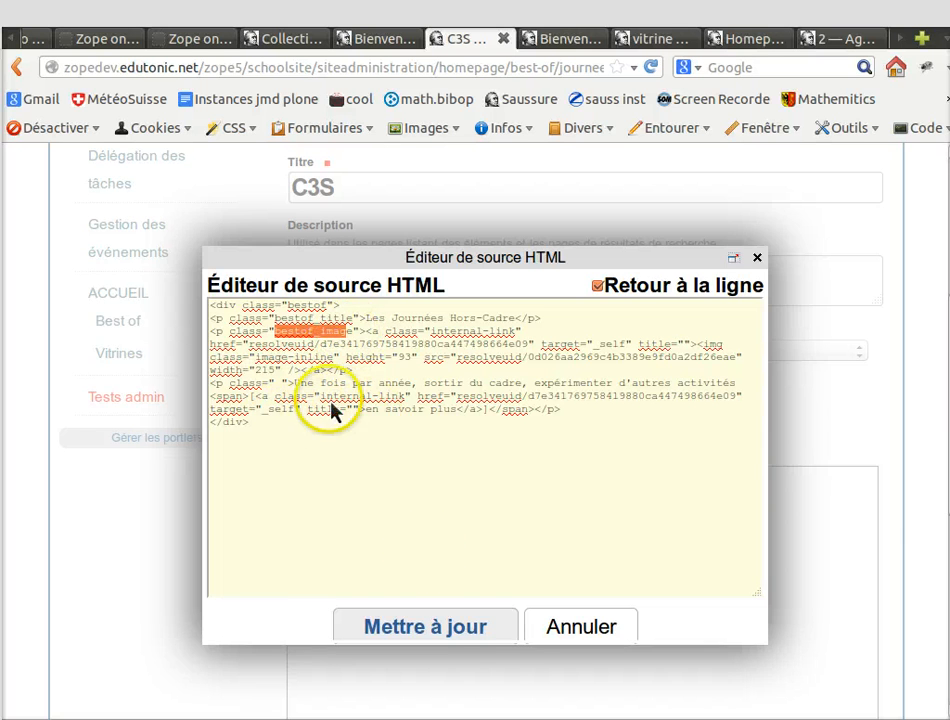
# Step: Apply the HTML source of the C3S page and save the page
pyautogui.click(496, 638)
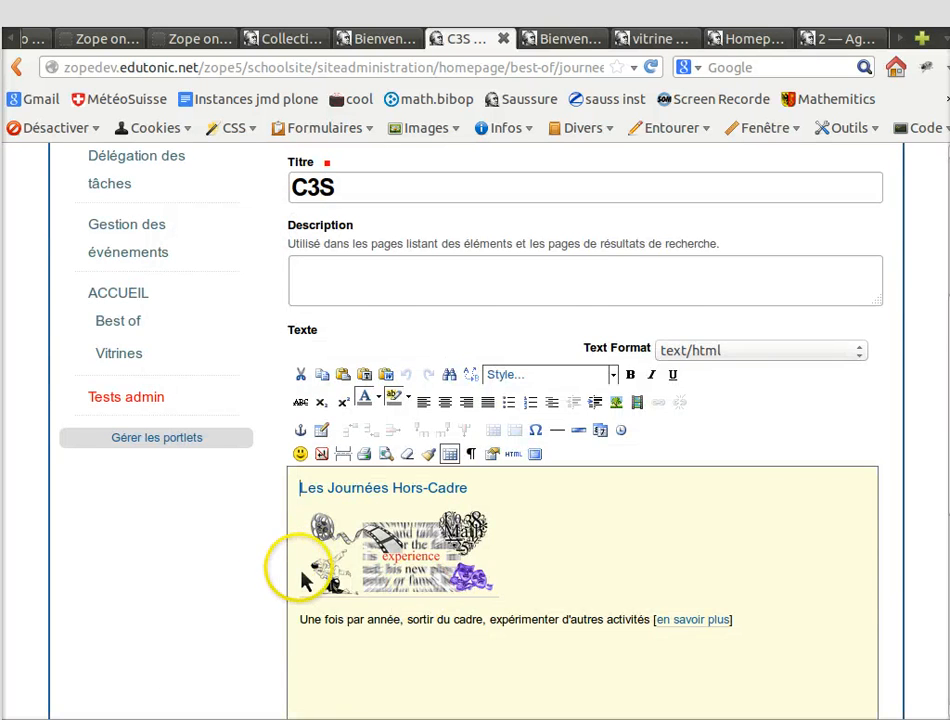
pyautogui.scroll(-2, 310, 577)
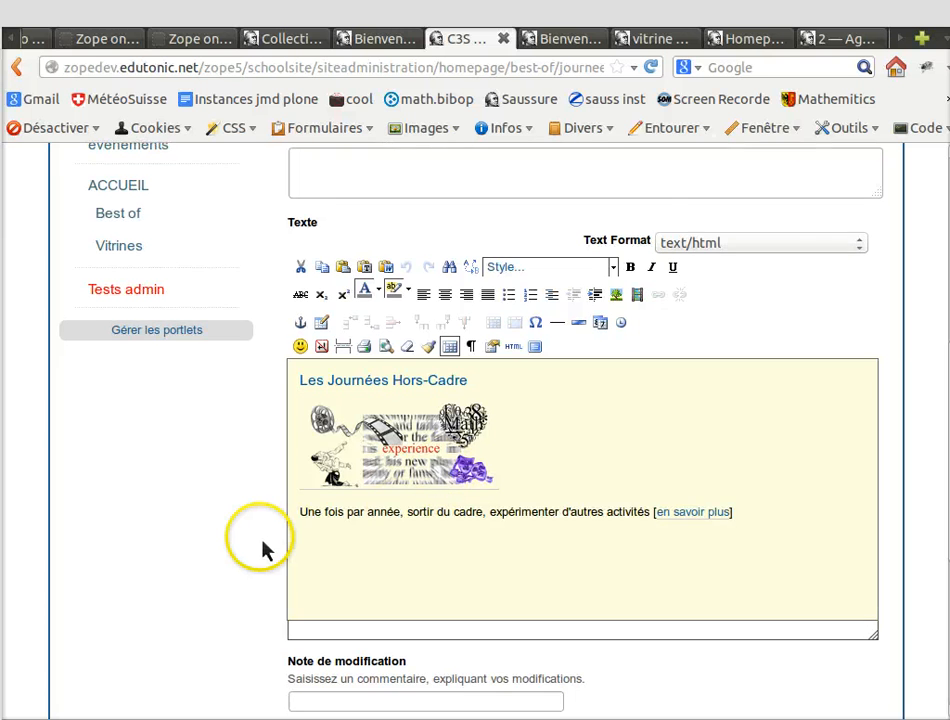
pyautogui.scroll(-2, 280, 540)
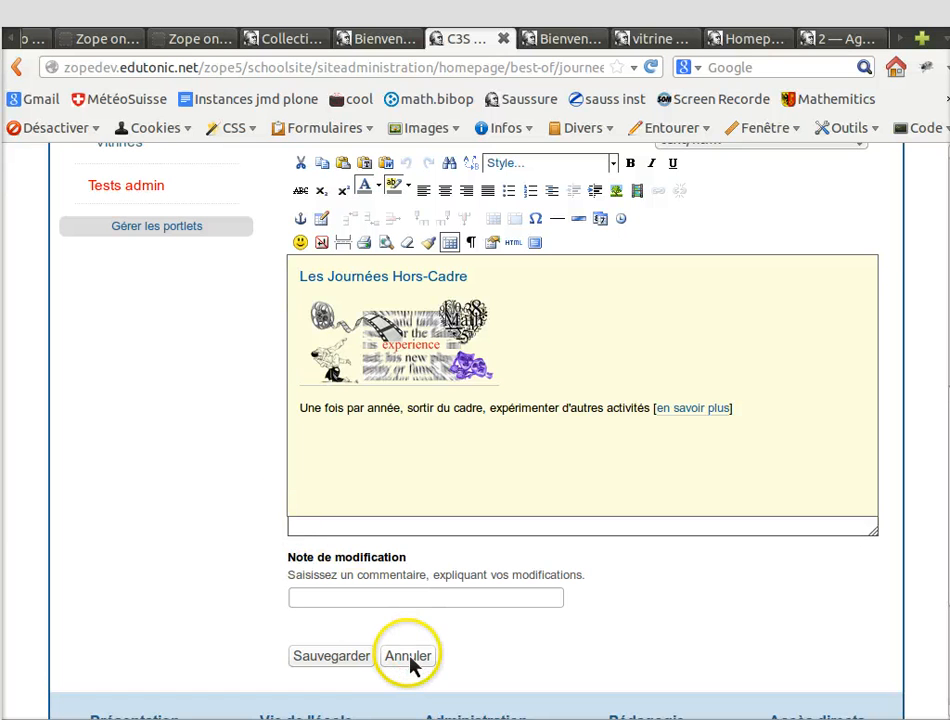
pyautogui.click(358, 660)
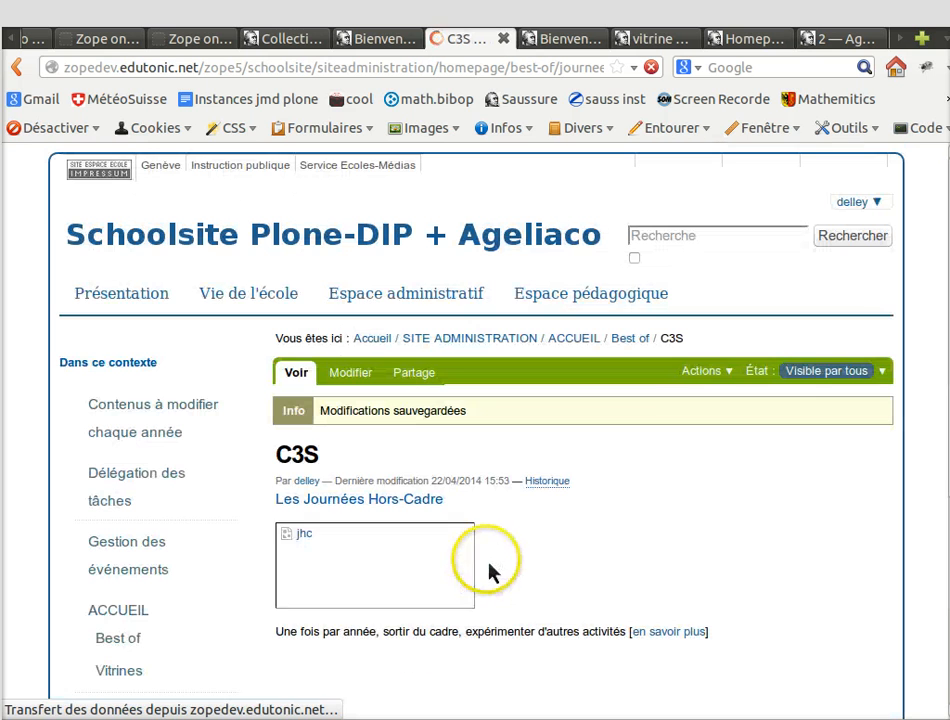
# Step: Add a new collection titled "Collection best-of" in the Best of folder
pyautogui.click(731, 382)
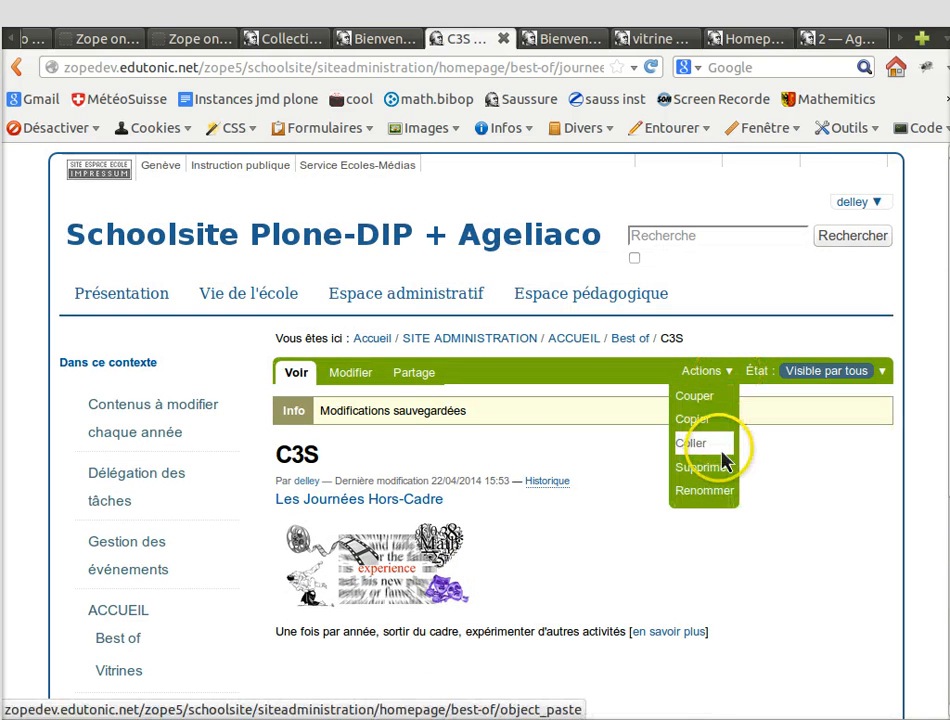
pyautogui.click(630, 340)
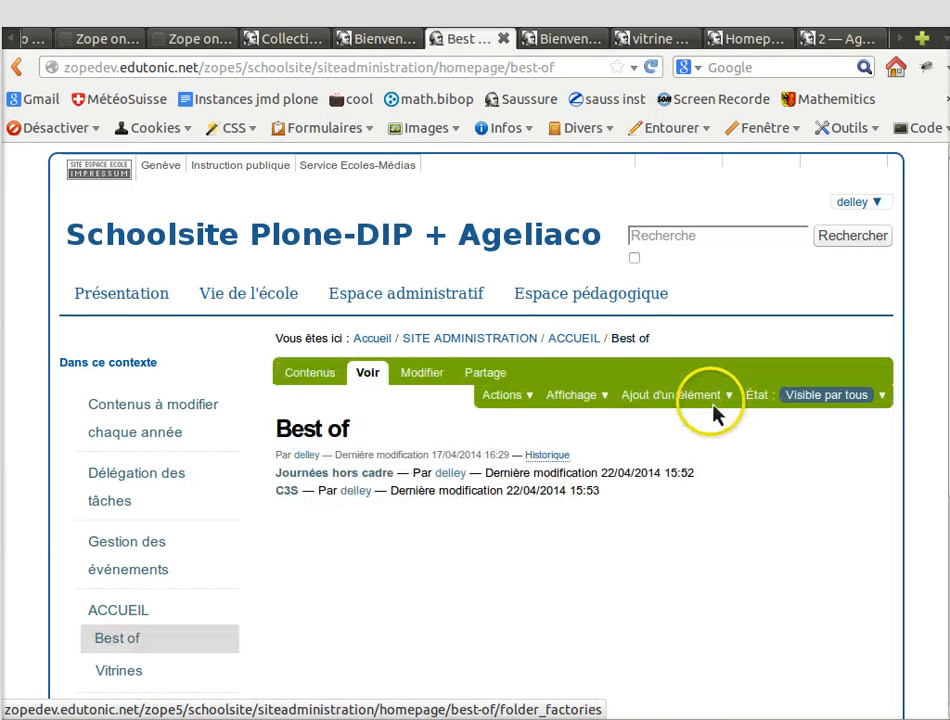
pyautogui.click(726, 400)
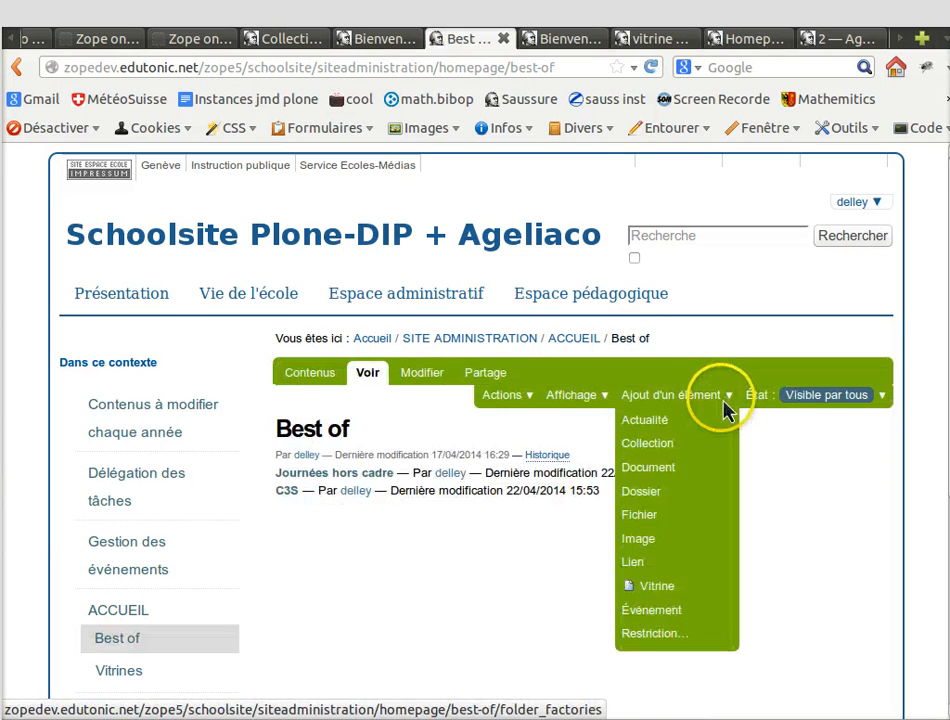
pyautogui.click(690, 450)
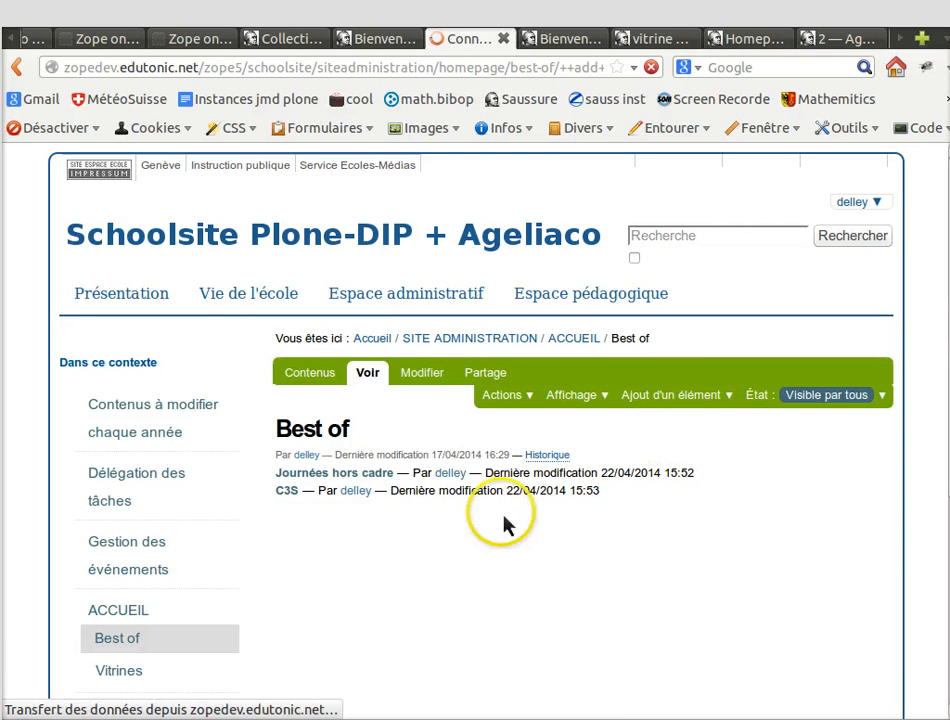
pyautogui.click(330, 500)
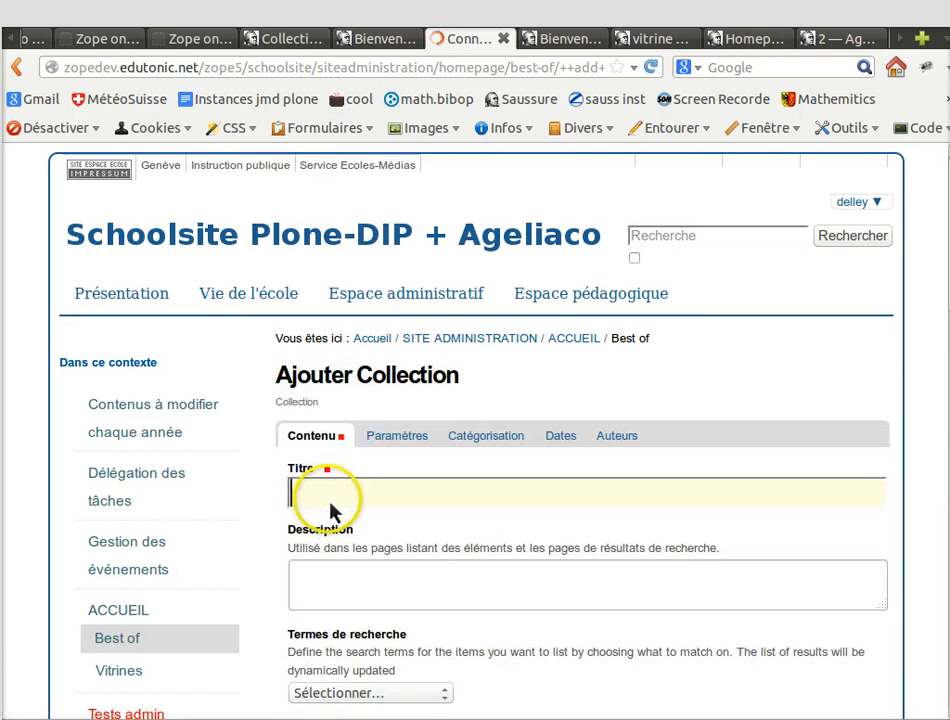
pyautogui.write('Collection best-of')
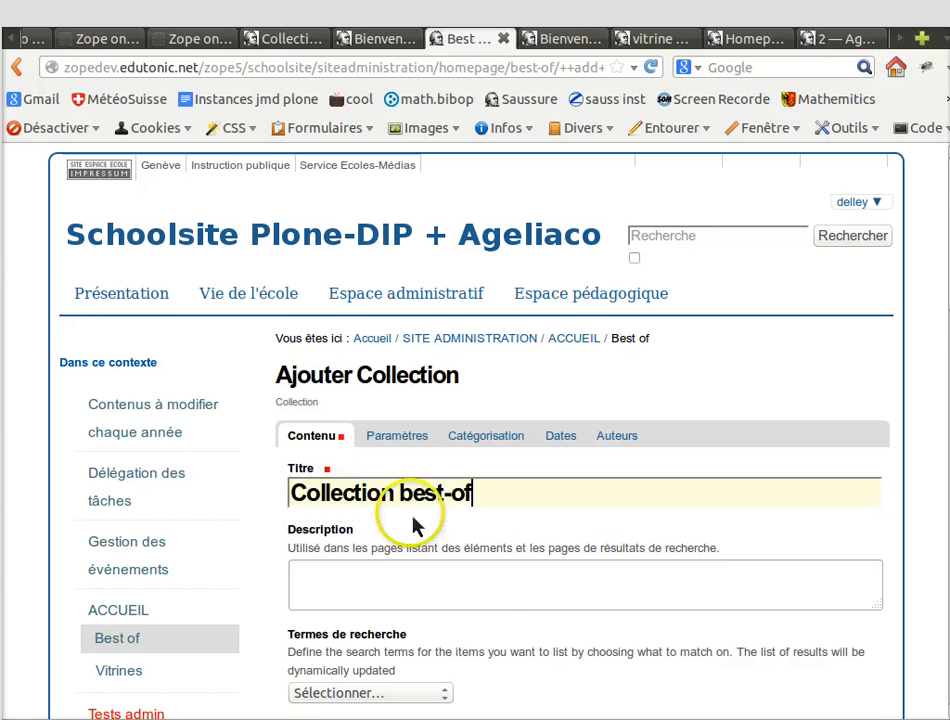
# Step: Add a search term to the collection that restricts the item Type to Document
pyautogui.scroll(-2, 356, 600)
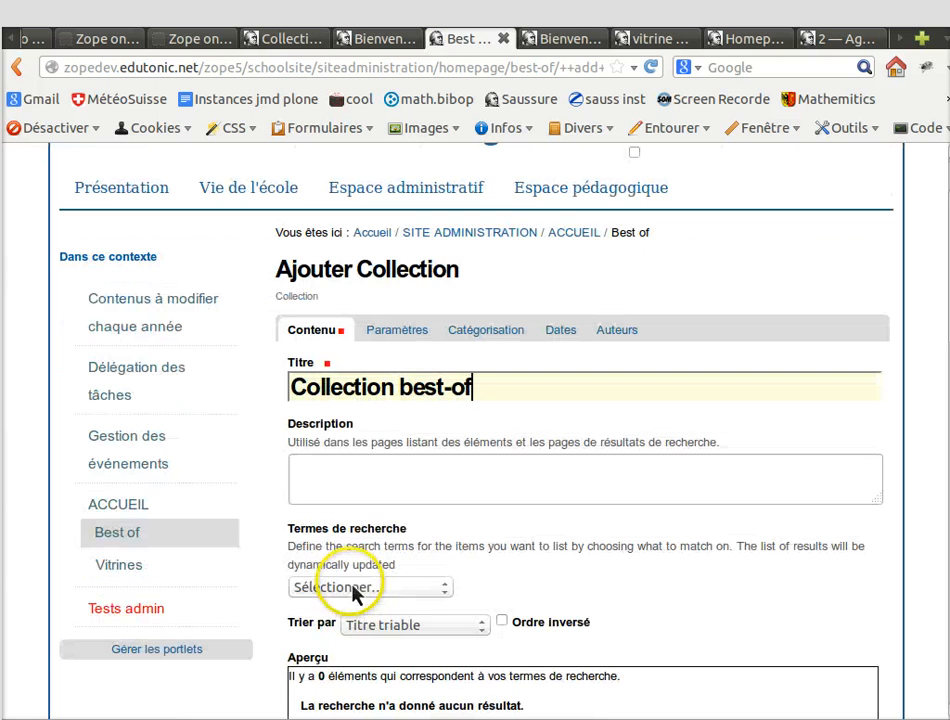
pyautogui.click(432, 592)
pyautogui.click(350, 472)
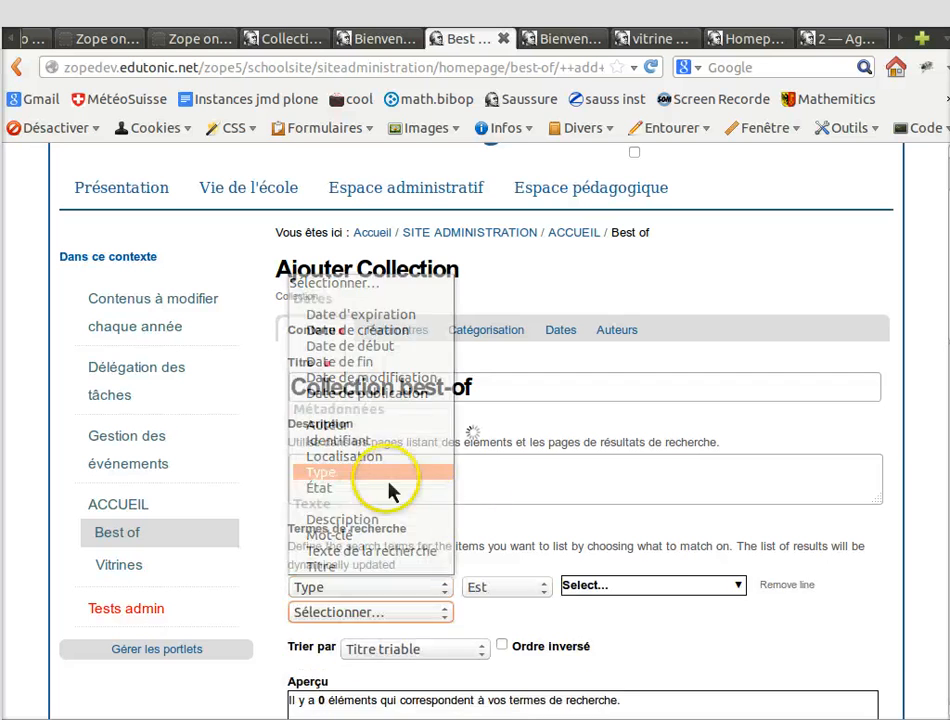
pyautogui.click(612, 604)
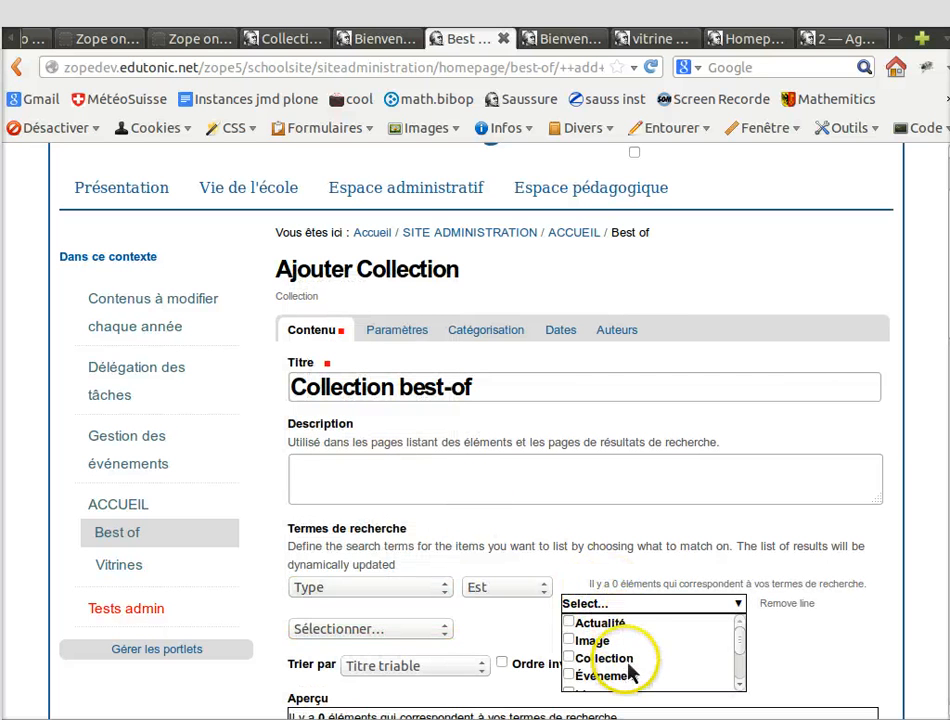
pyautogui.scroll(-2, 632, 652)
pyautogui.scroll(4, 620, 660)
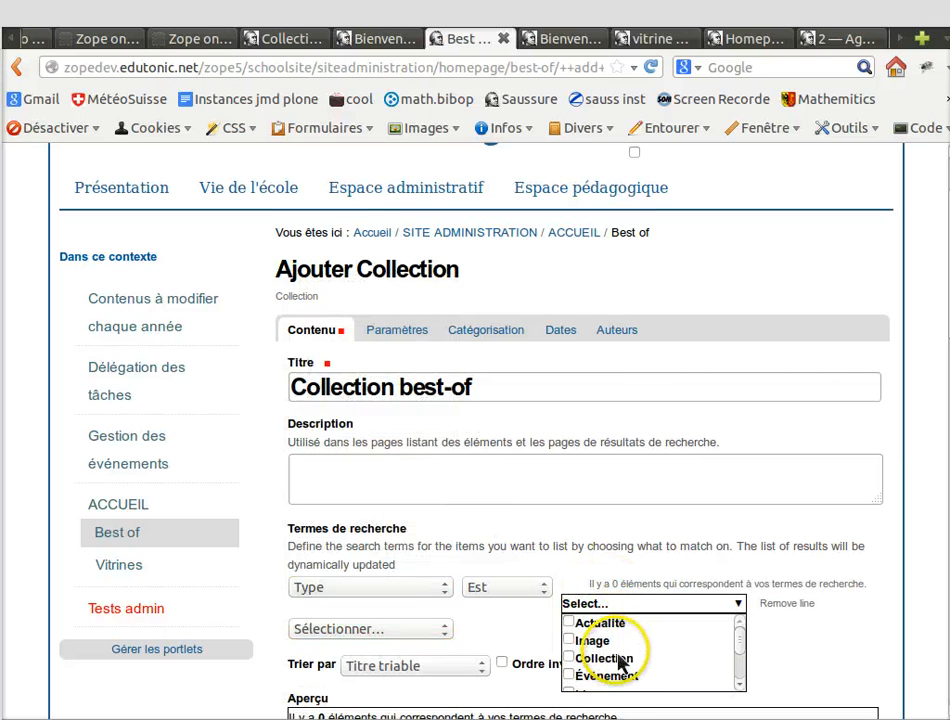
pyautogui.scroll(-3, 620, 622)
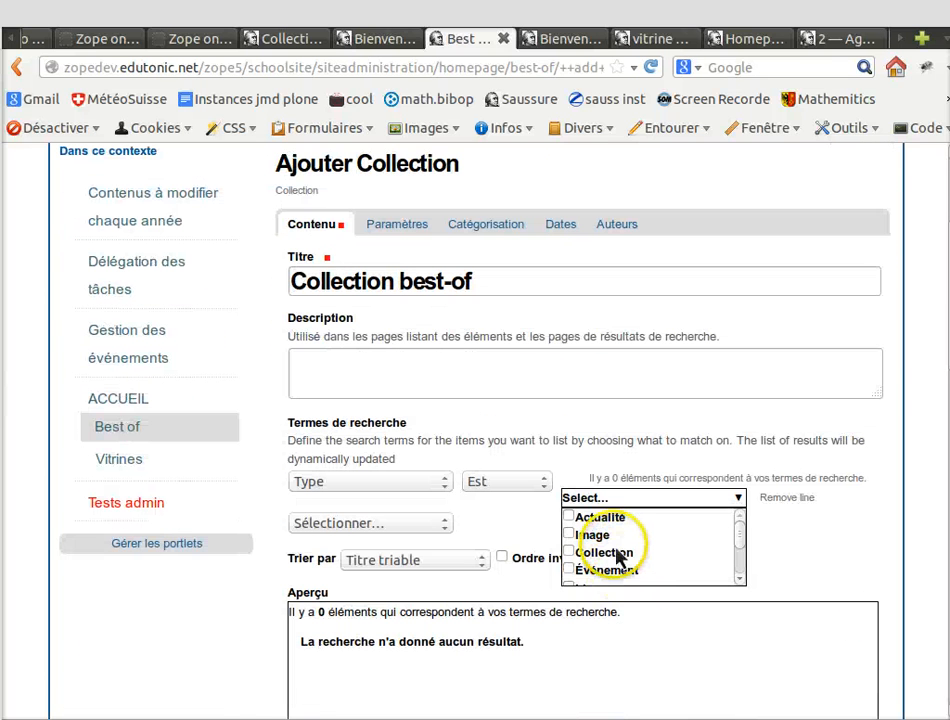
pyautogui.scroll(-3, 625, 565)
pyautogui.click(612, 578)
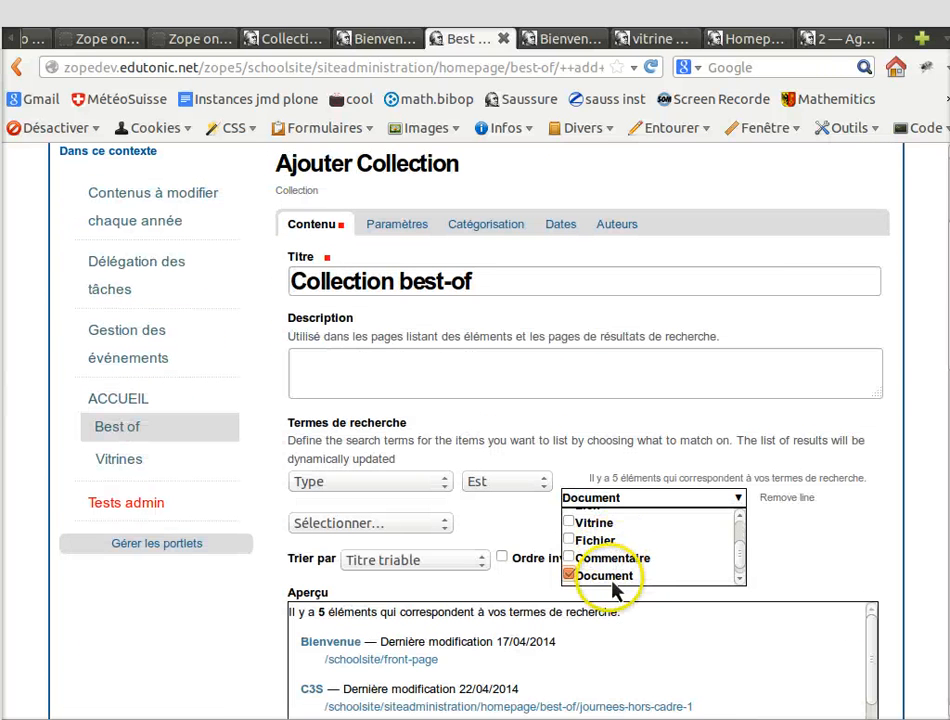
pyautogui.scroll(-2, 424, 655)
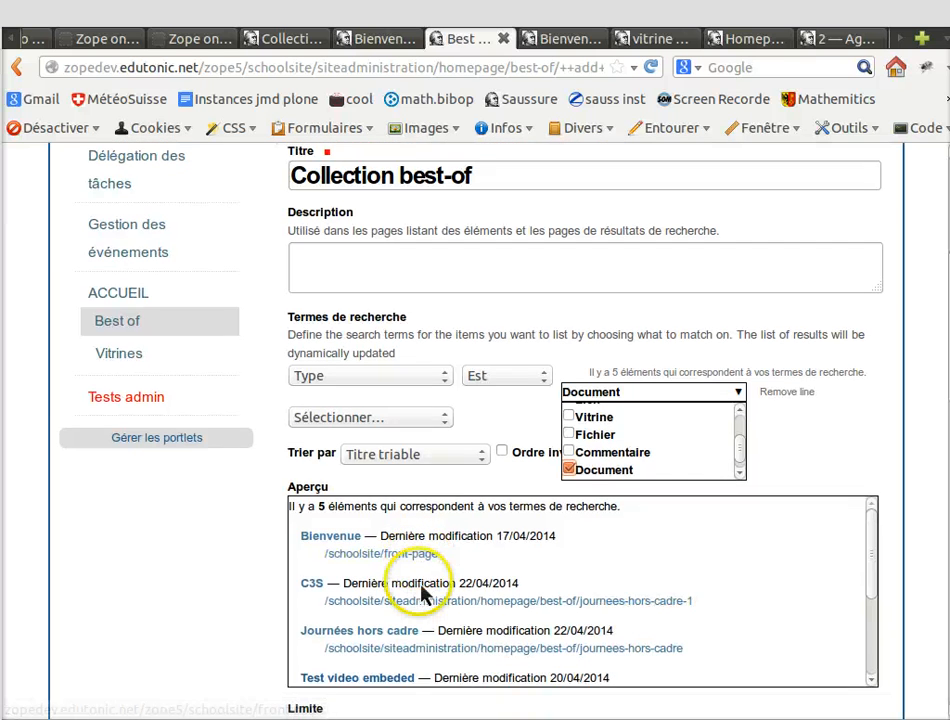
pyautogui.scroll(1, 420, 590)
# Step: Add a Localisation search term with the relative path ".." to the best-of collection
pyautogui.click(437, 472)
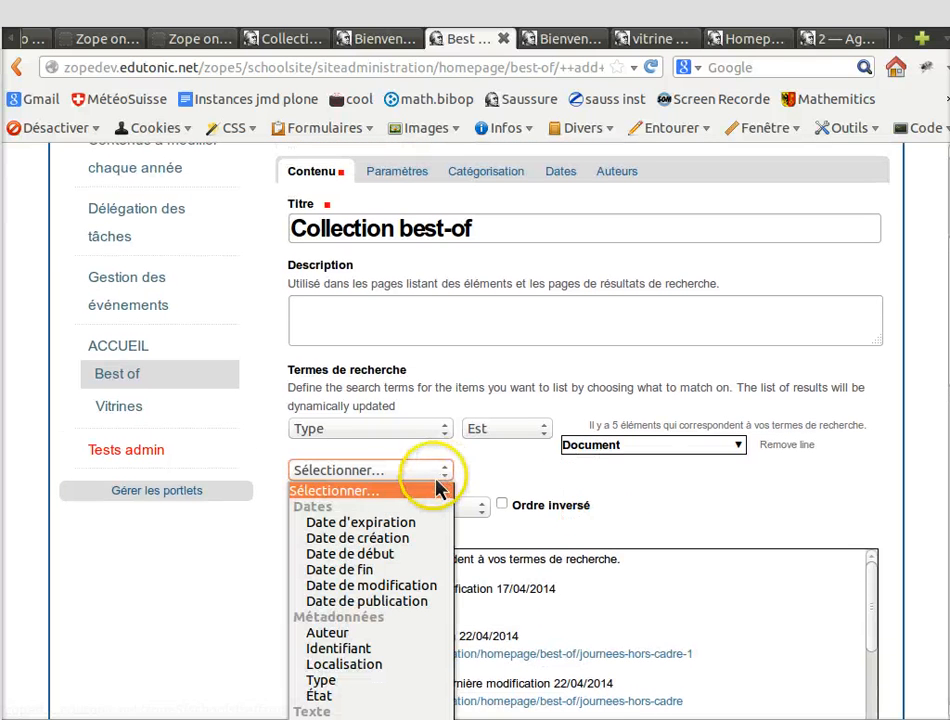
pyautogui.click(370, 665)
pyautogui.click(450, 580)
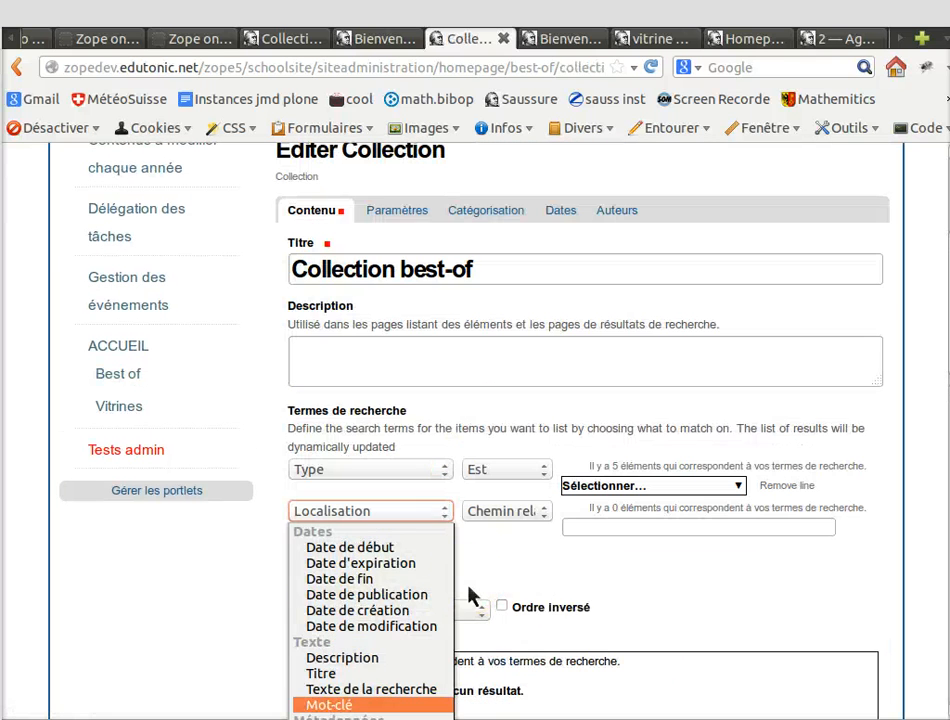
pyautogui.click(581, 535)
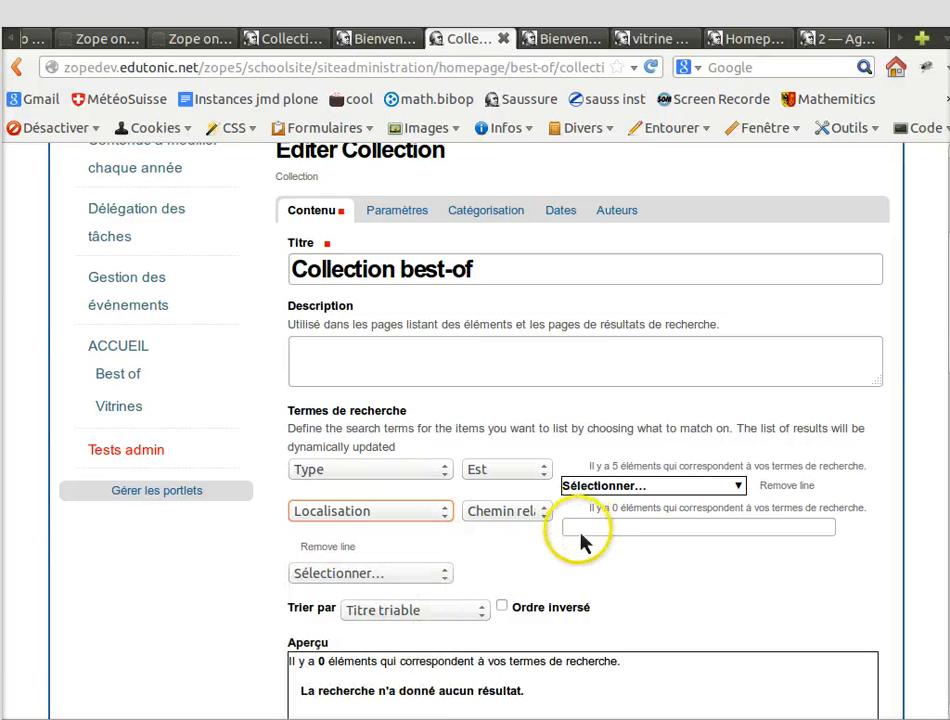
pyautogui.write('..')
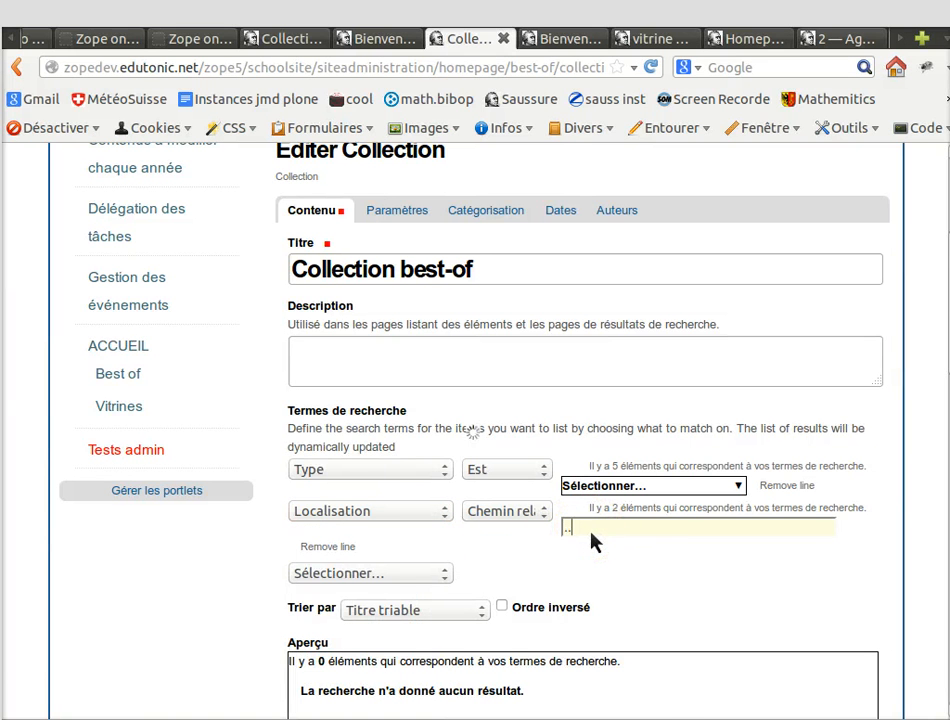
pyautogui.scroll(-4, 630, 534)
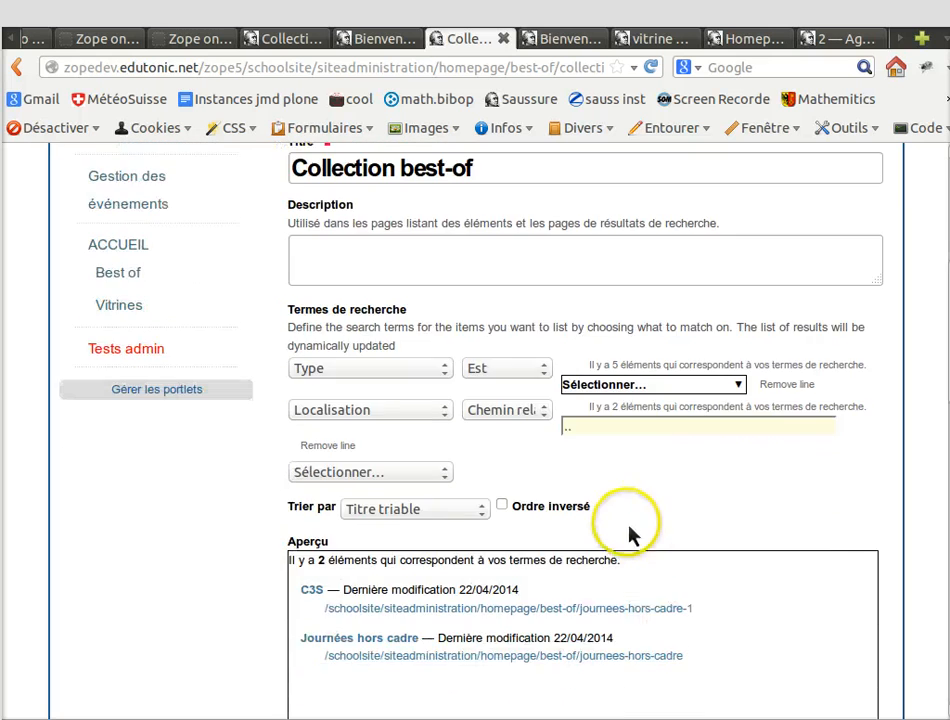
# Step: Add an État search term that limits the collection to items Visible par tous [published]
pyautogui.scroll(-10, 448, 577)
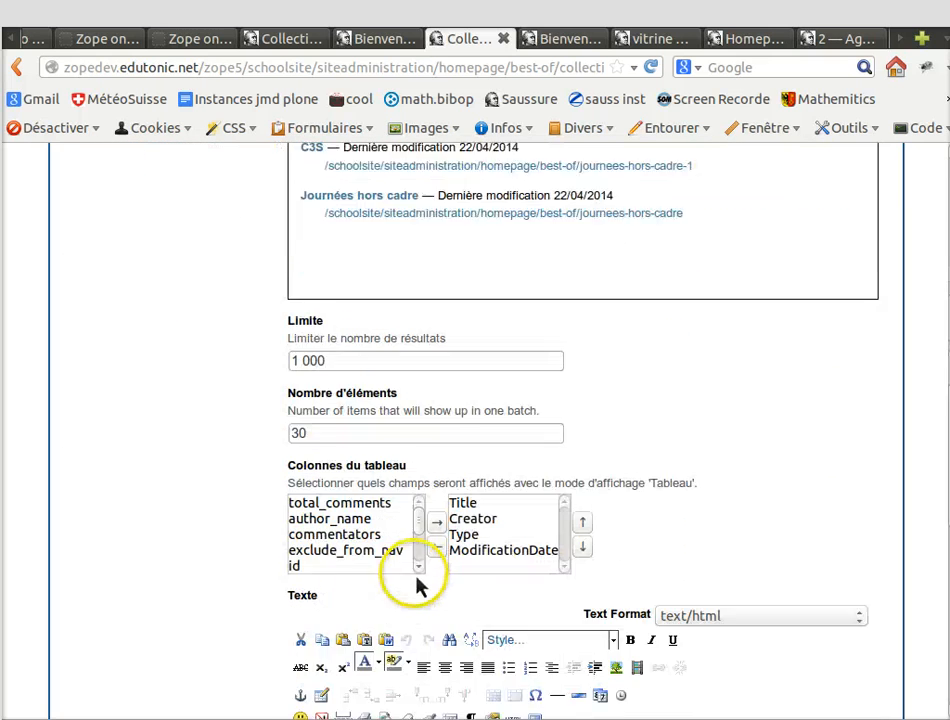
pyautogui.scroll(11, 390, 560)
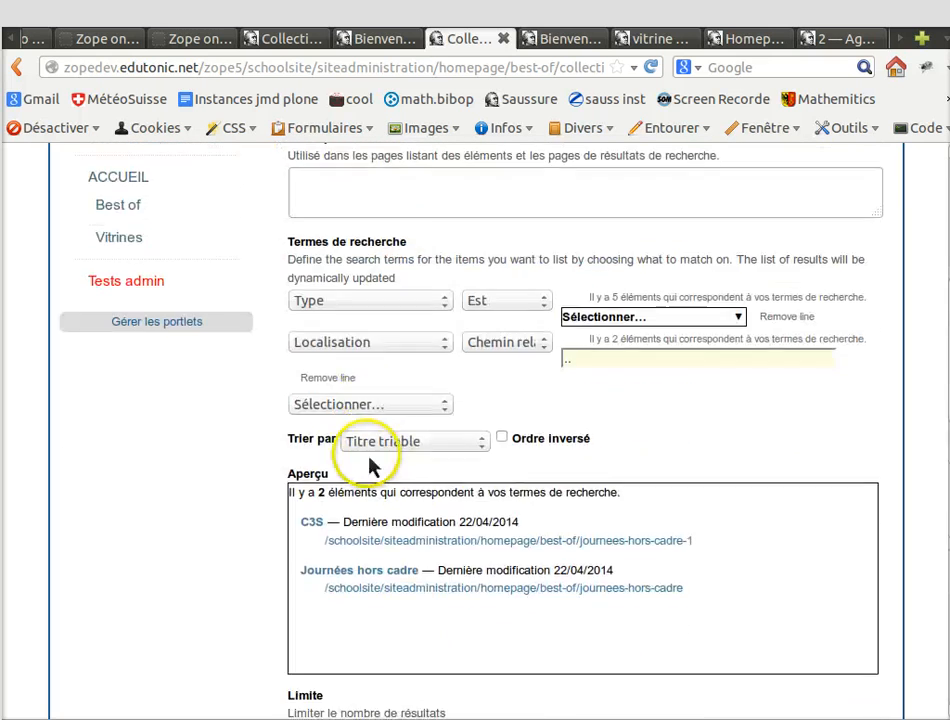
pyautogui.click(390, 416)
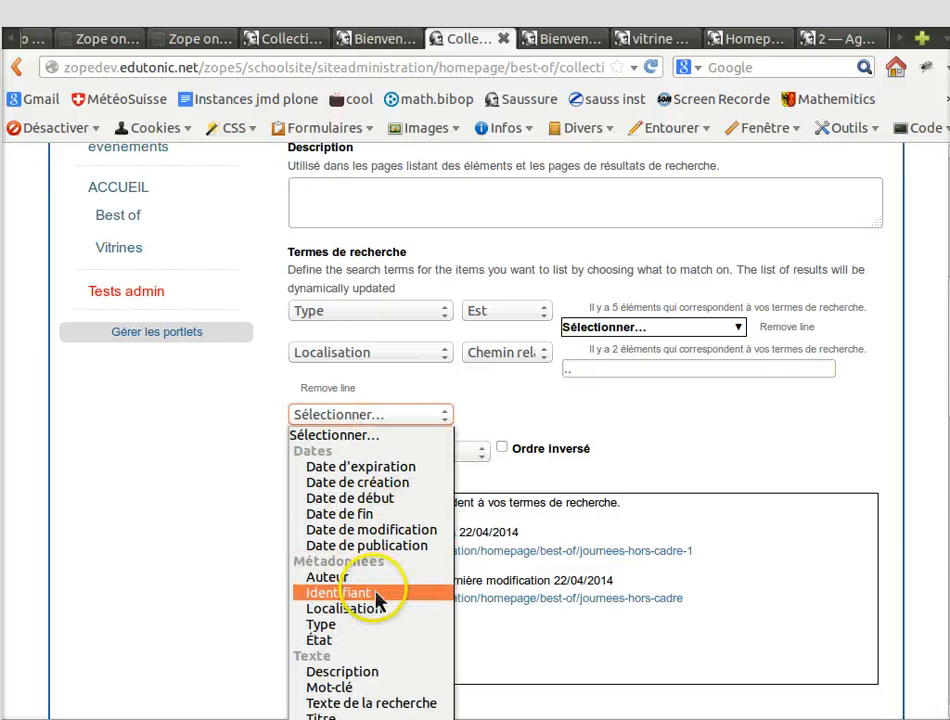
pyautogui.click(420, 598)
pyautogui.click(638, 428)
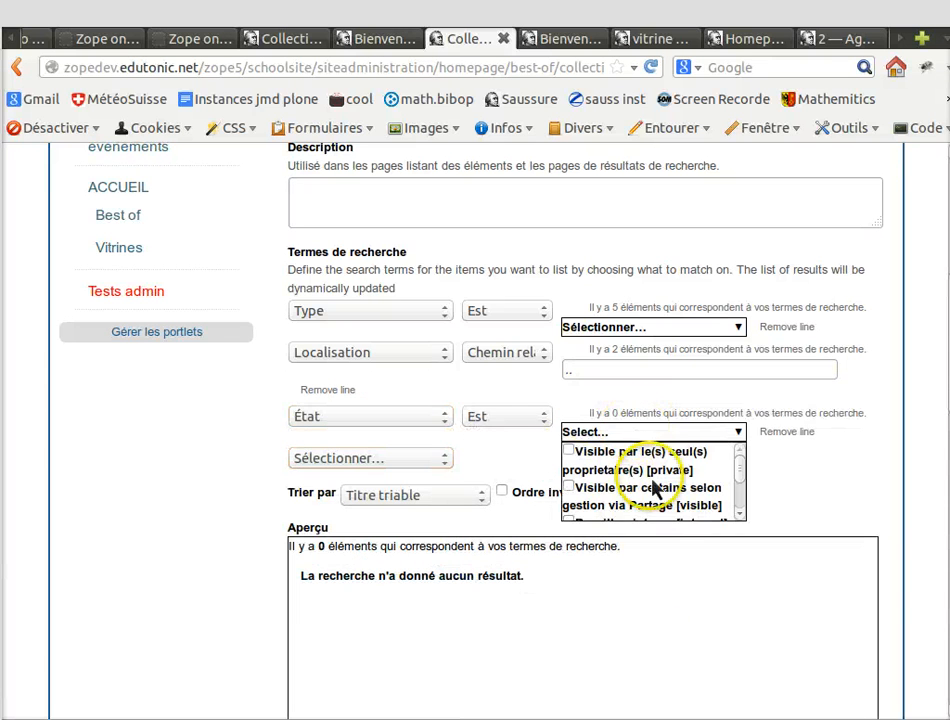
pyautogui.scroll(-3, 655, 507)
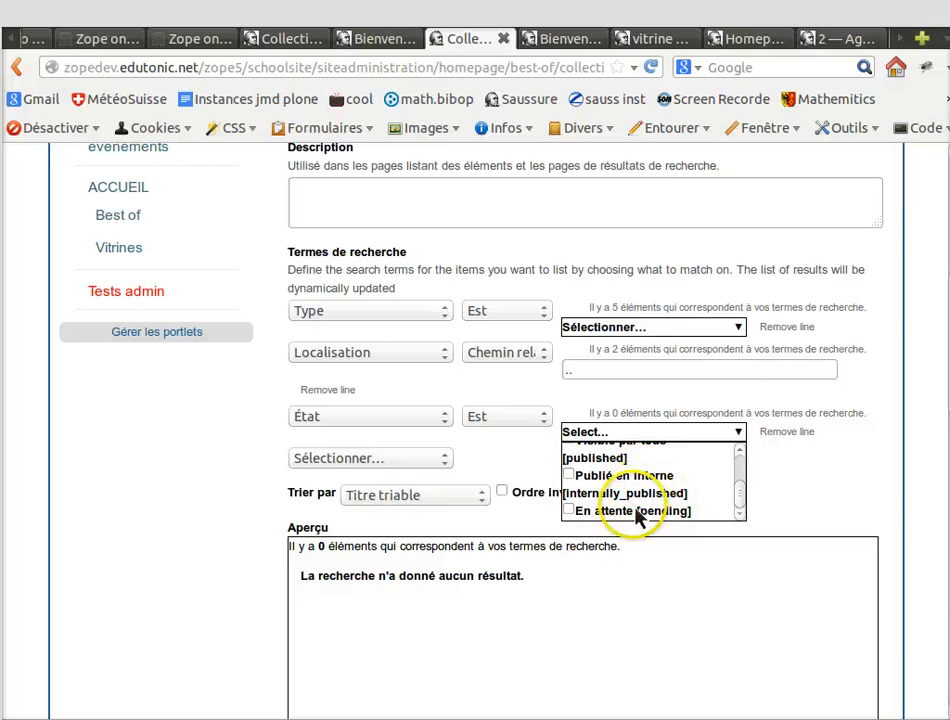
pyautogui.scroll(2, 620, 500)
pyautogui.scroll(-1, 614, 506)
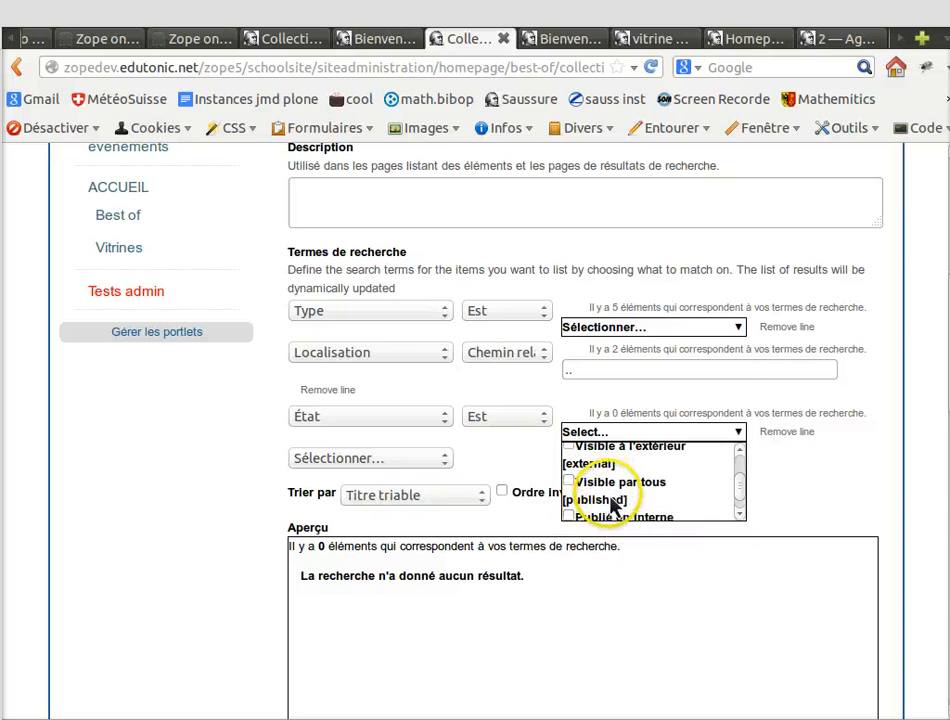
pyautogui.click(570, 486)
# Step: Save the edited Collection best-of with its search terms
pyautogui.scroll(-5, 314, 509)
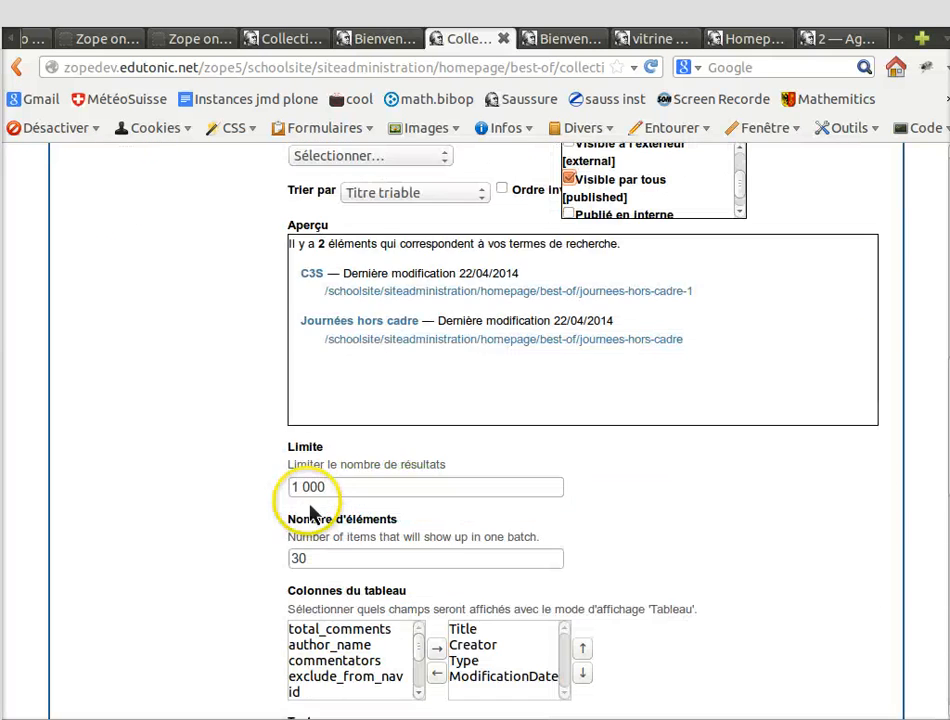
pyautogui.scroll(-5, 230, 530)
pyautogui.scroll(-5, 260, 566)
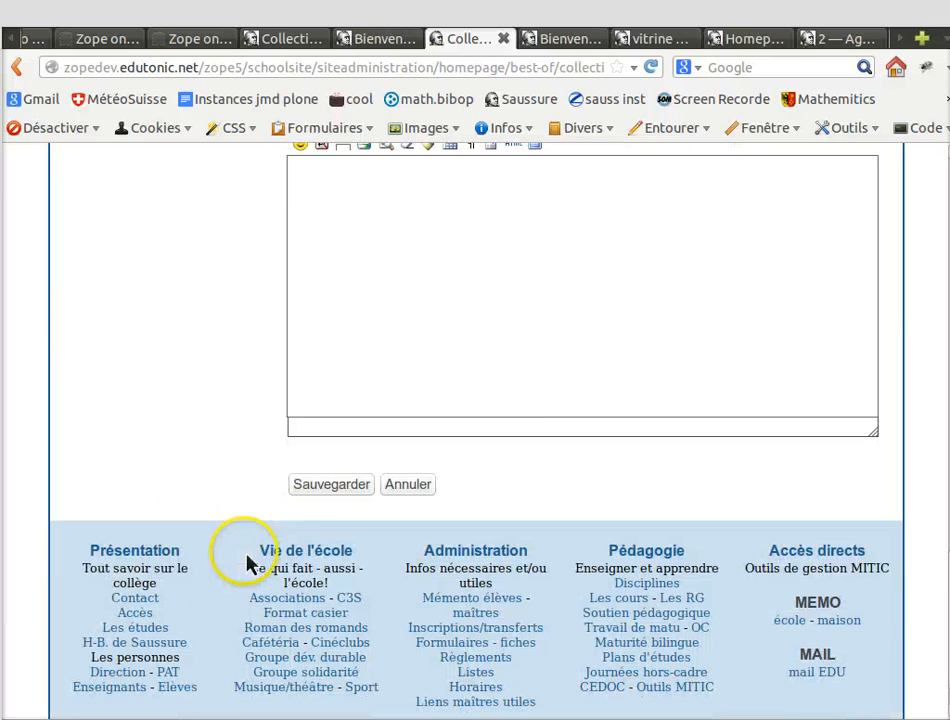
pyautogui.click(330, 485)
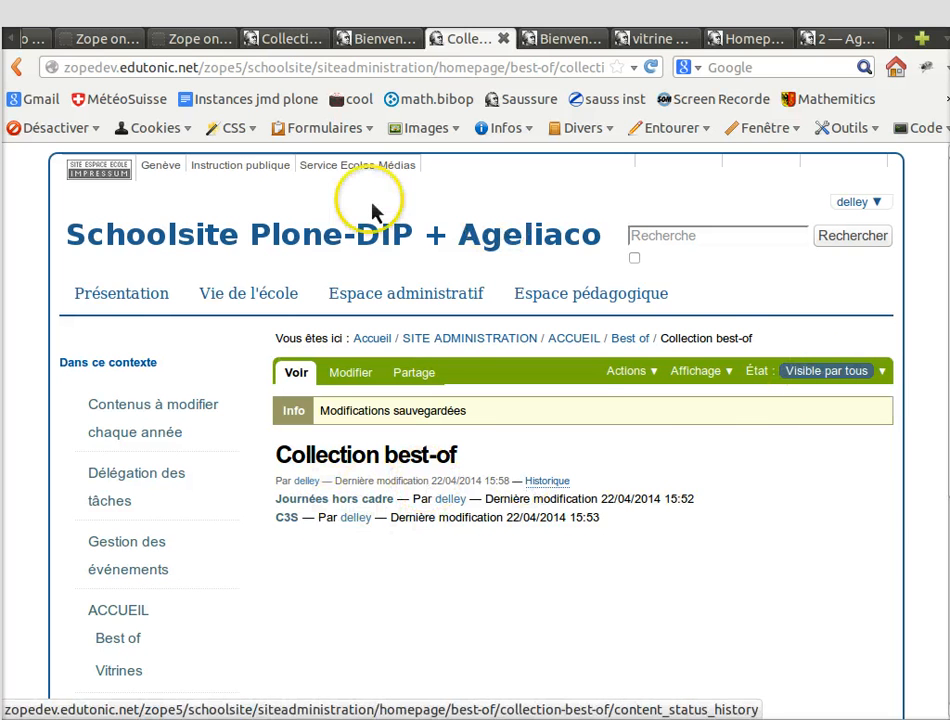
# Step: Go back to the site's home page and open the management page for portlets below the content
pyautogui.click(375, 39)
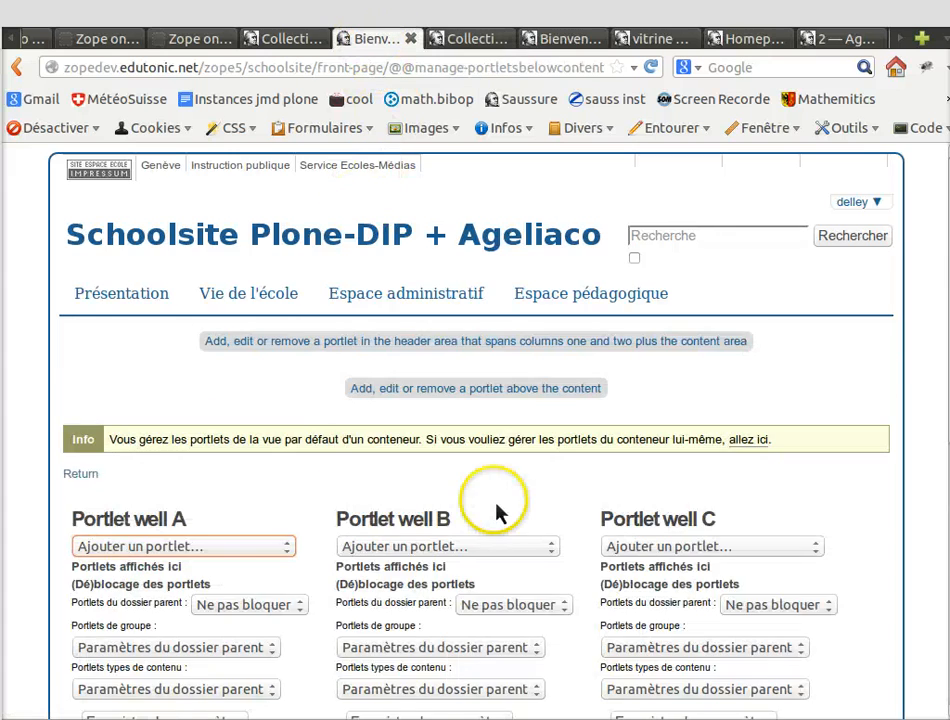
pyautogui.scroll(-4, 335, 450)
pyautogui.scroll(4, 365, 437)
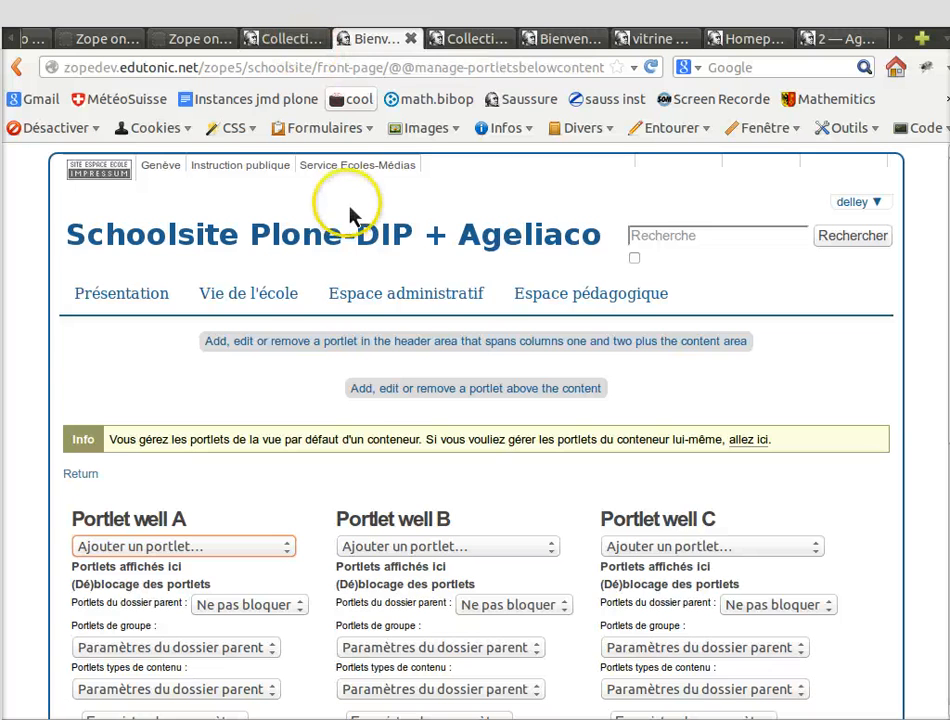
pyautogui.click(422, 256)
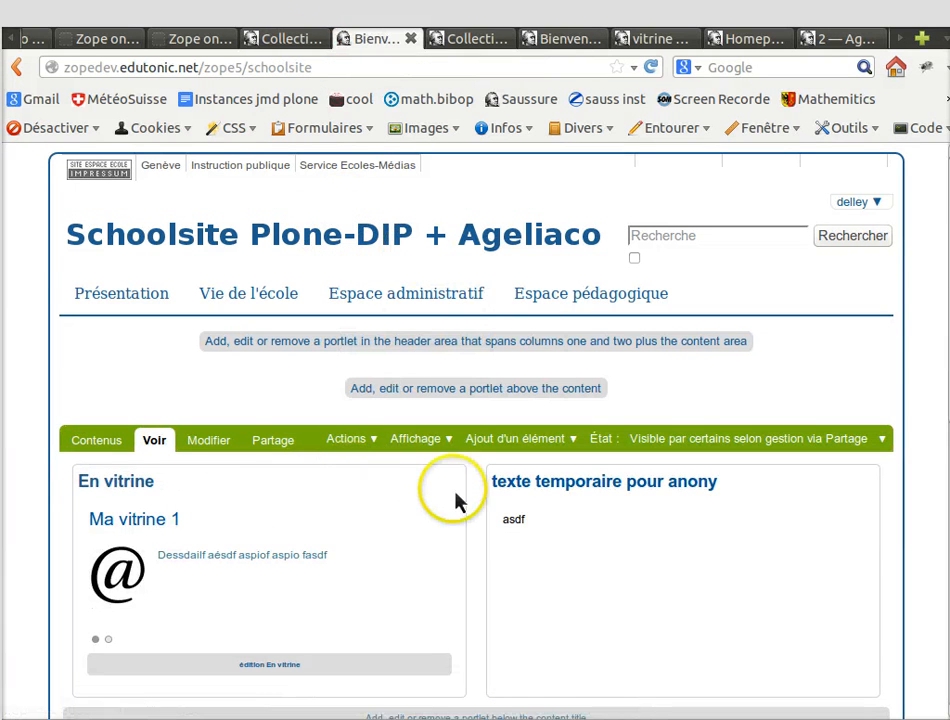
pyautogui.scroll(-5, 418, 486)
pyautogui.scroll(-2, 480, 540)
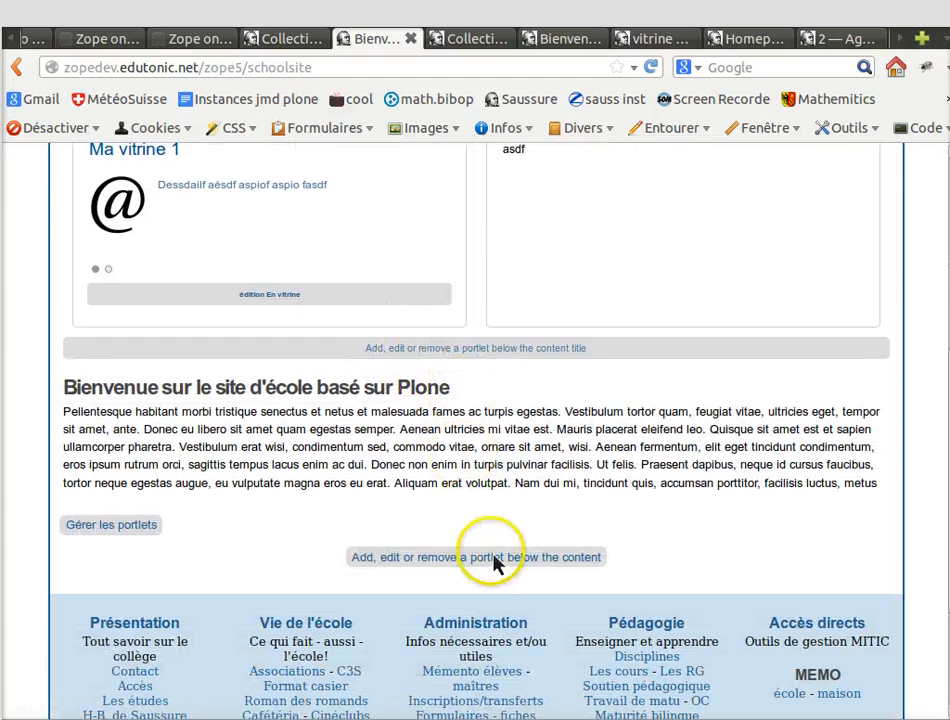
pyautogui.click(581, 559)
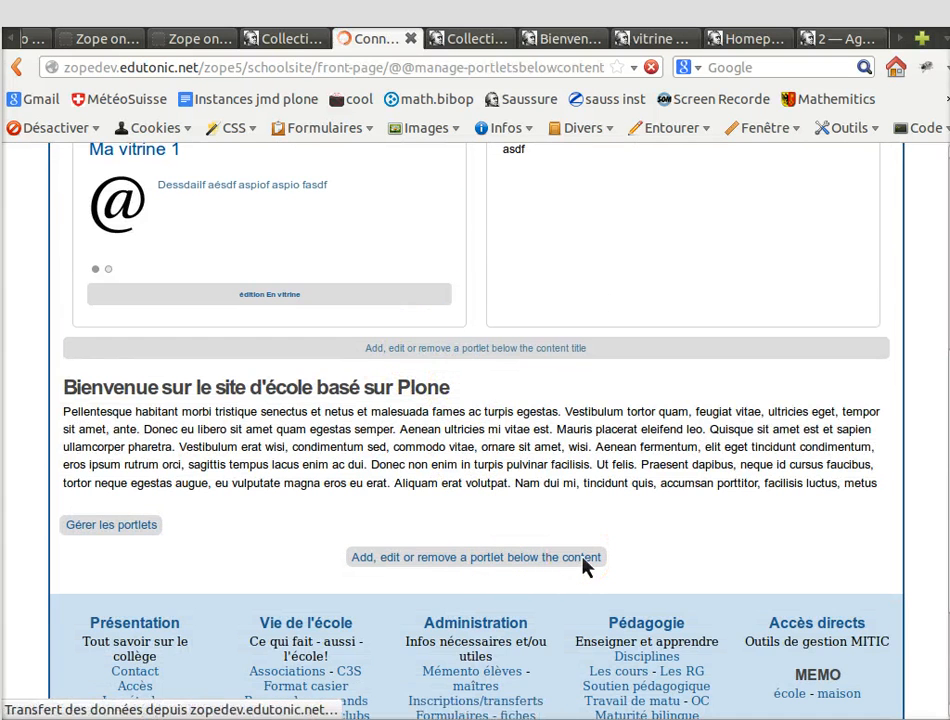
# Step: Add a TabsAndSlides Collection portlet to Portlet well A and title it "Projets de l'école"
pyautogui.scroll(-2, 284, 500)
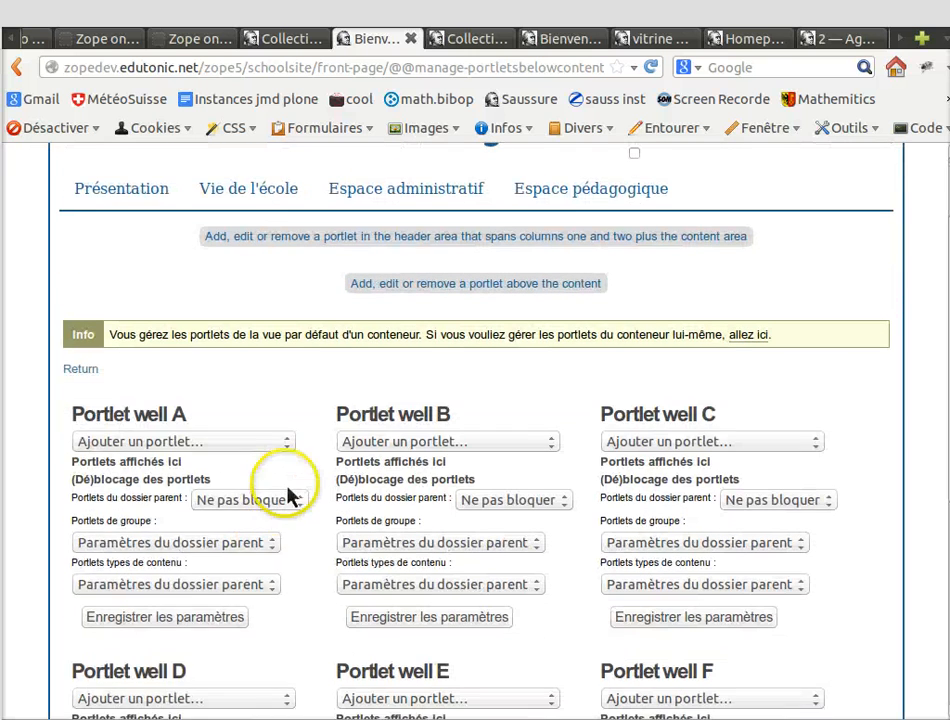
pyautogui.click(287, 442)
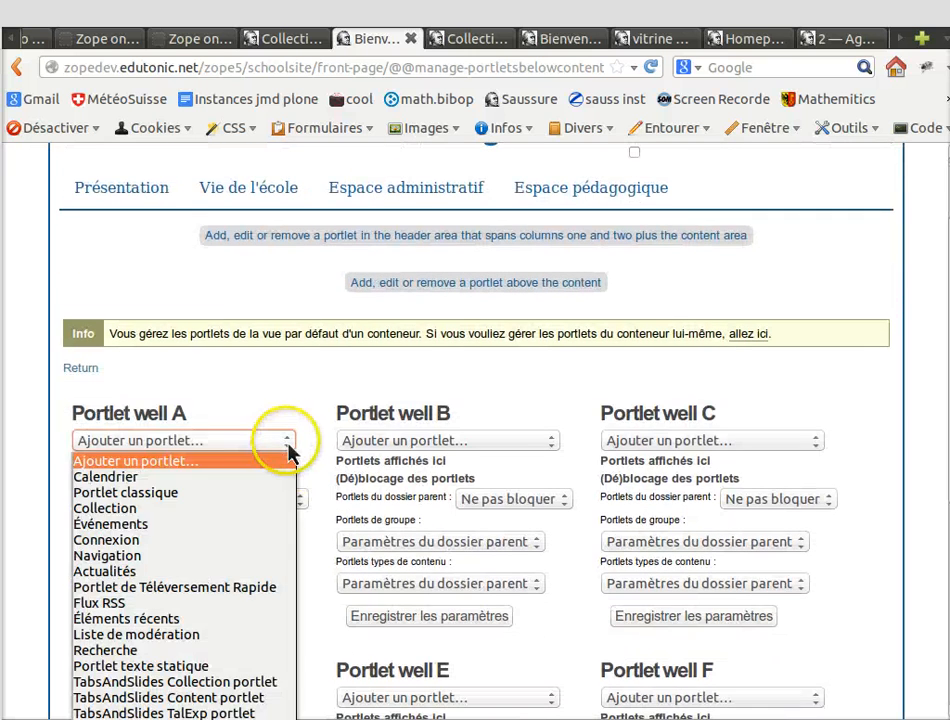
pyautogui.click(215, 685)
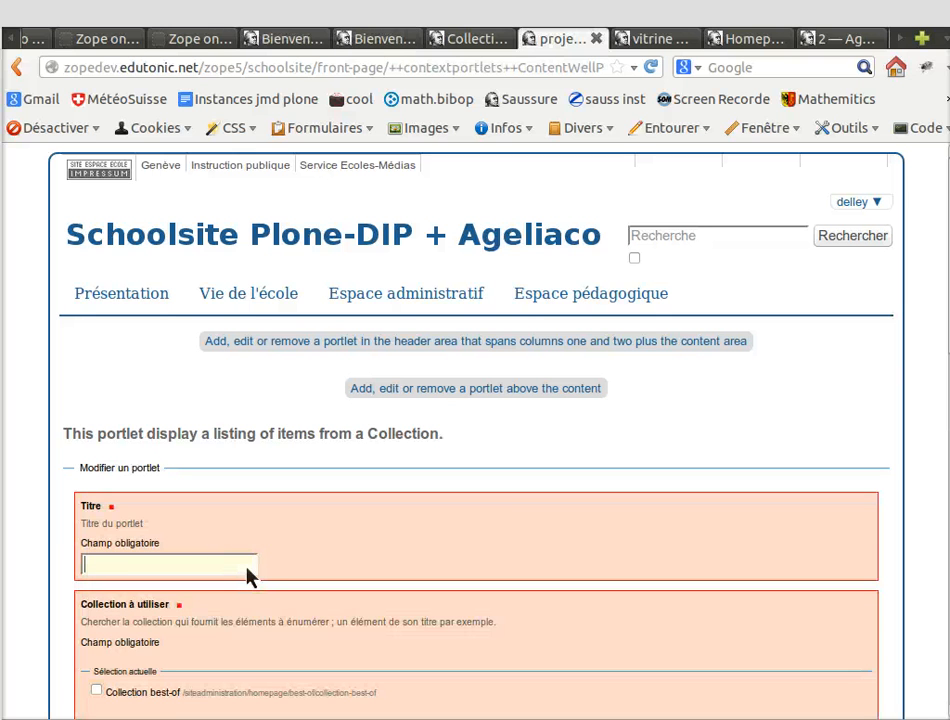
pyautogui.write("Projets de l'école")
pyautogui.click(218, 587)
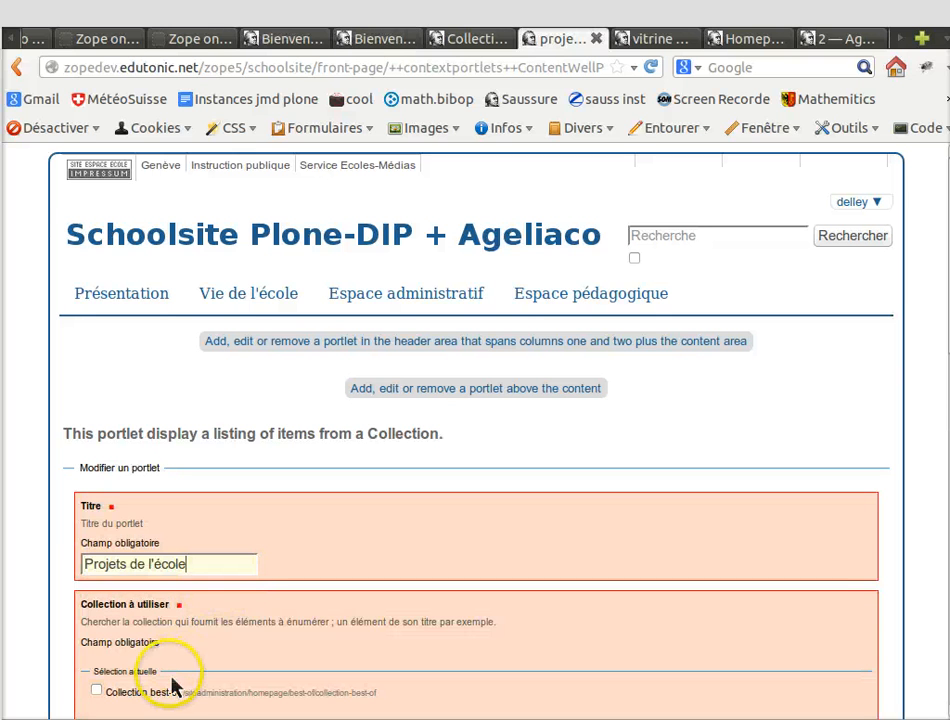
# Step: Search for "best" and set Collection best-of as the collection used by the portlet
pyautogui.scroll(-2, 176, 683)
pyautogui.click(148, 630)
pyautogui.write('best')
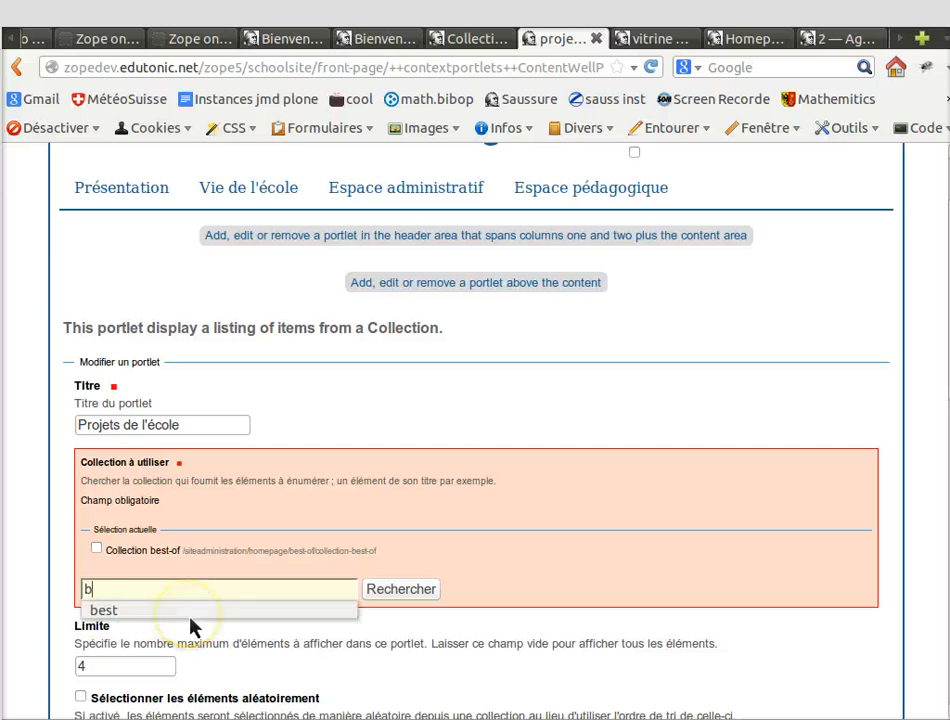
pyautogui.press('Return')
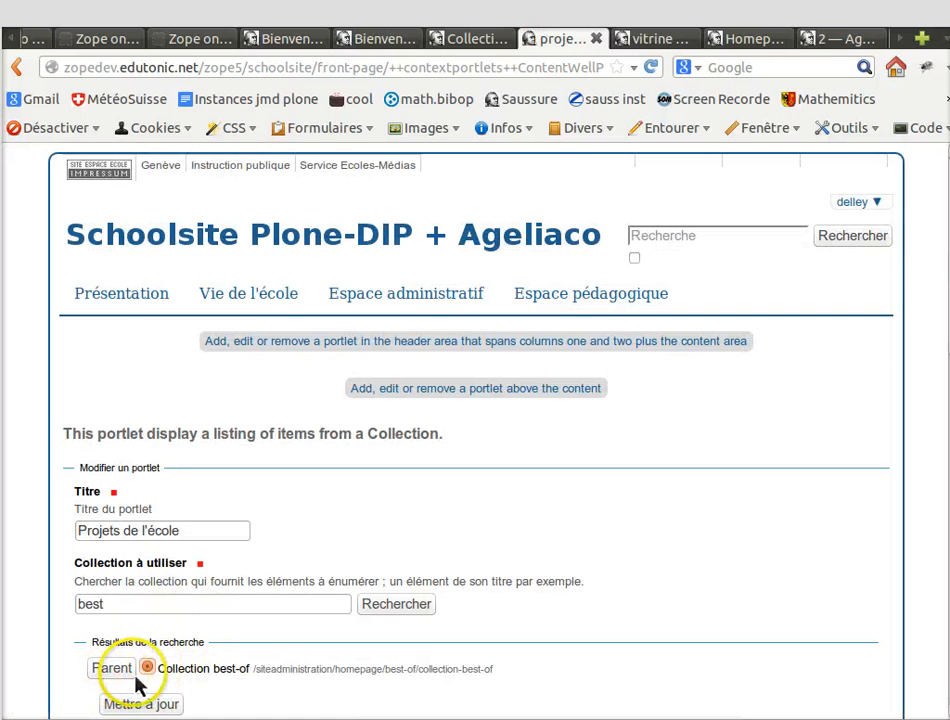
pyautogui.click(140, 701)
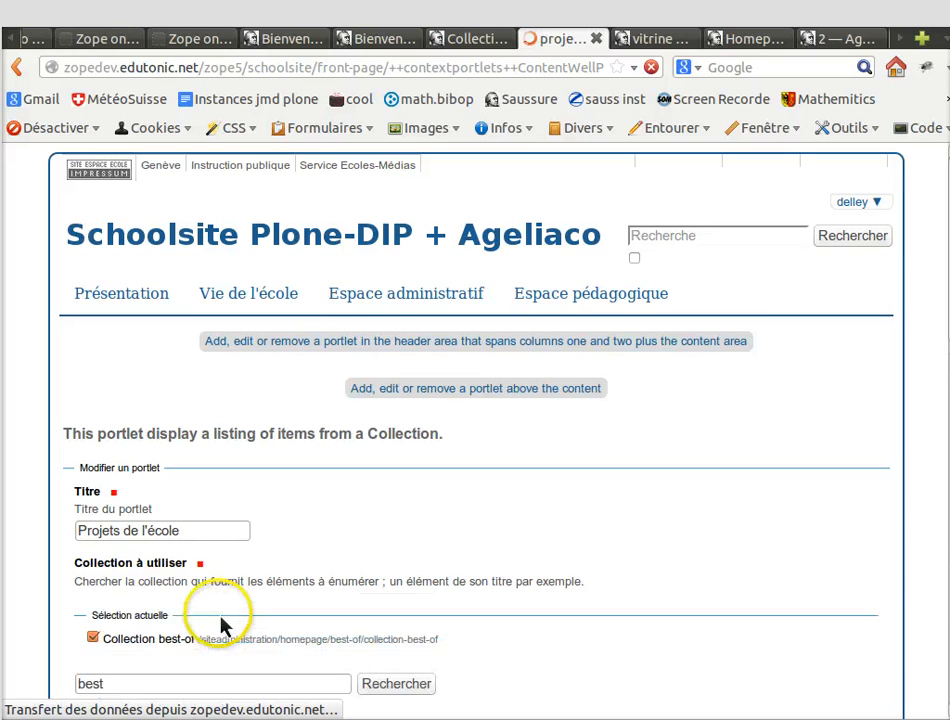
pyautogui.scroll(-2, 220, 625)
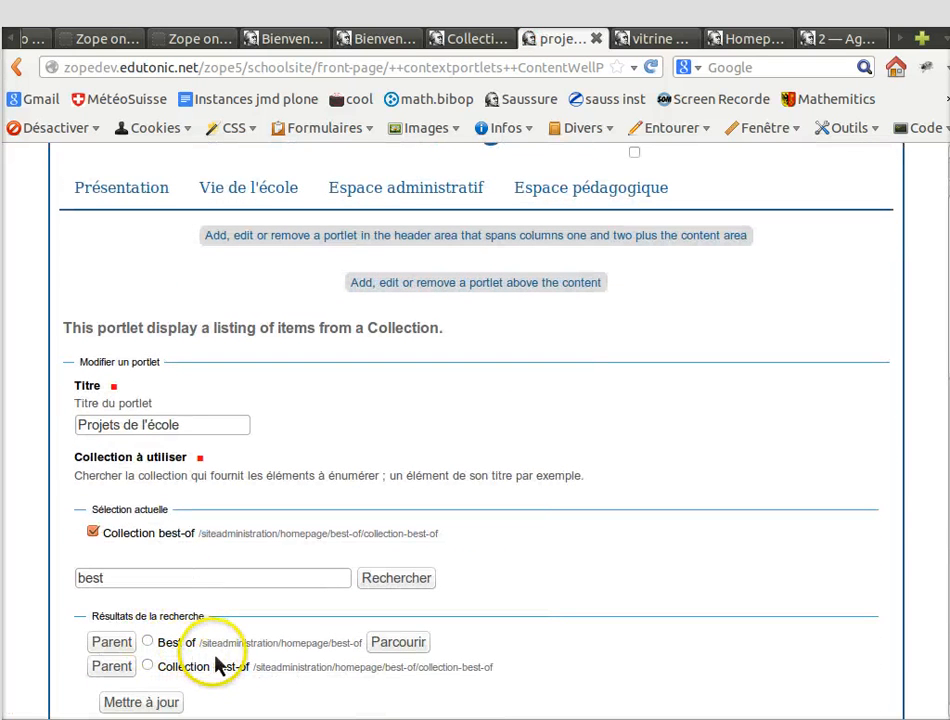
pyautogui.click(148, 702)
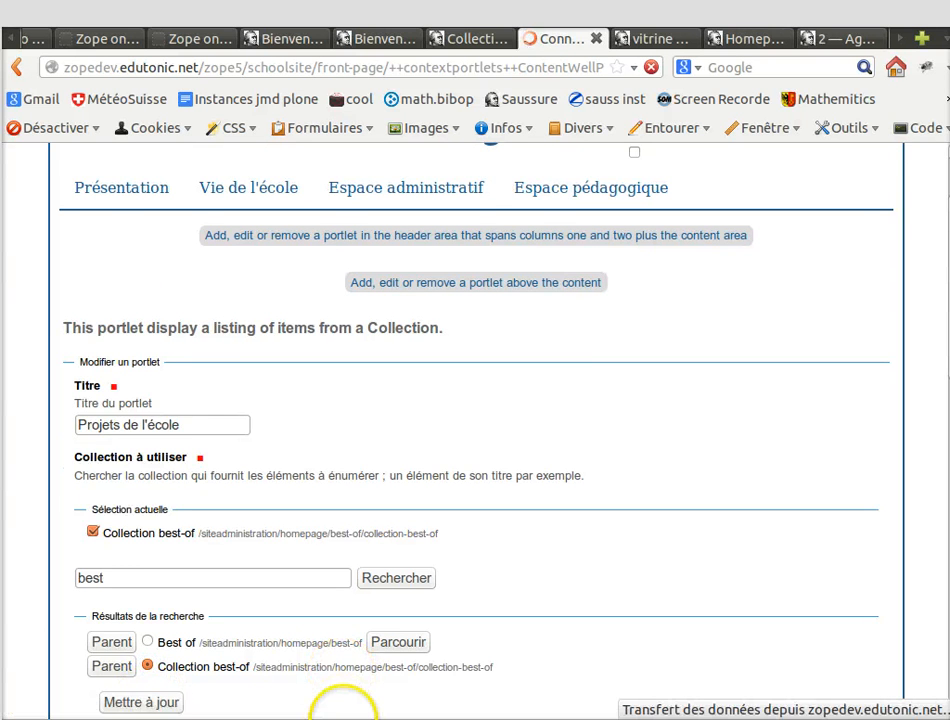
# Step: Set the portlet's Affichage to Tabs and save the portlet
pyautogui.scroll(-4, 475, 430)
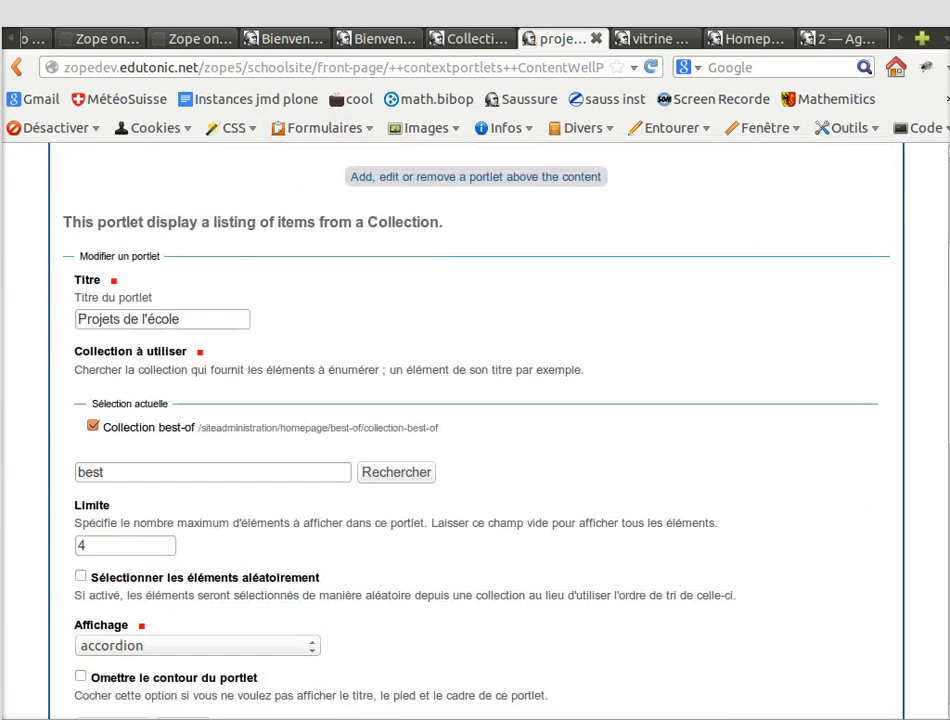
pyautogui.scroll(-2, 475, 430)
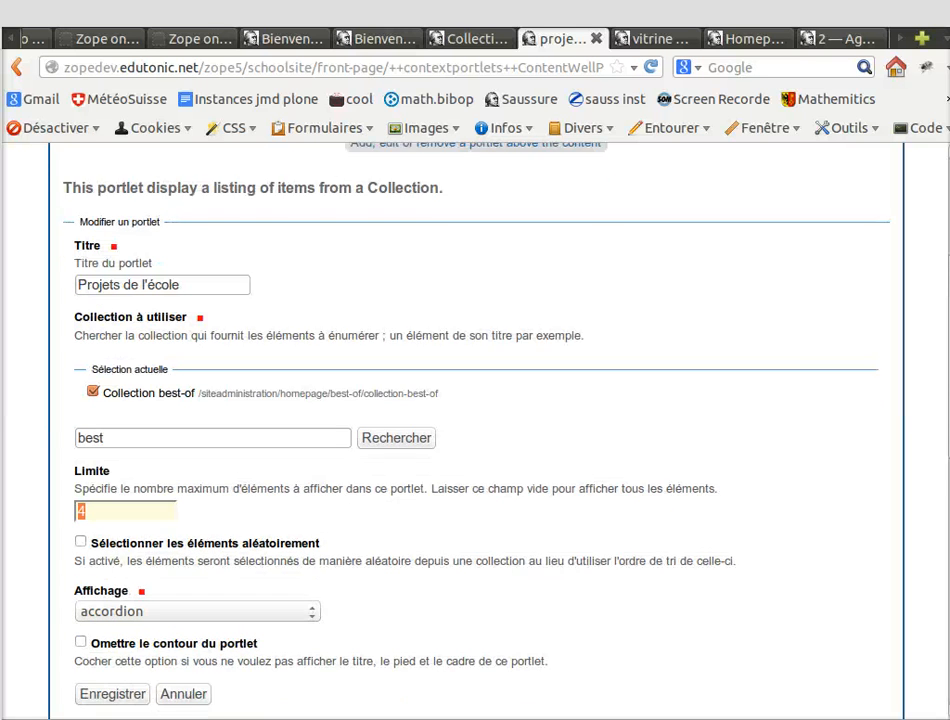
pyautogui.click(313, 545)
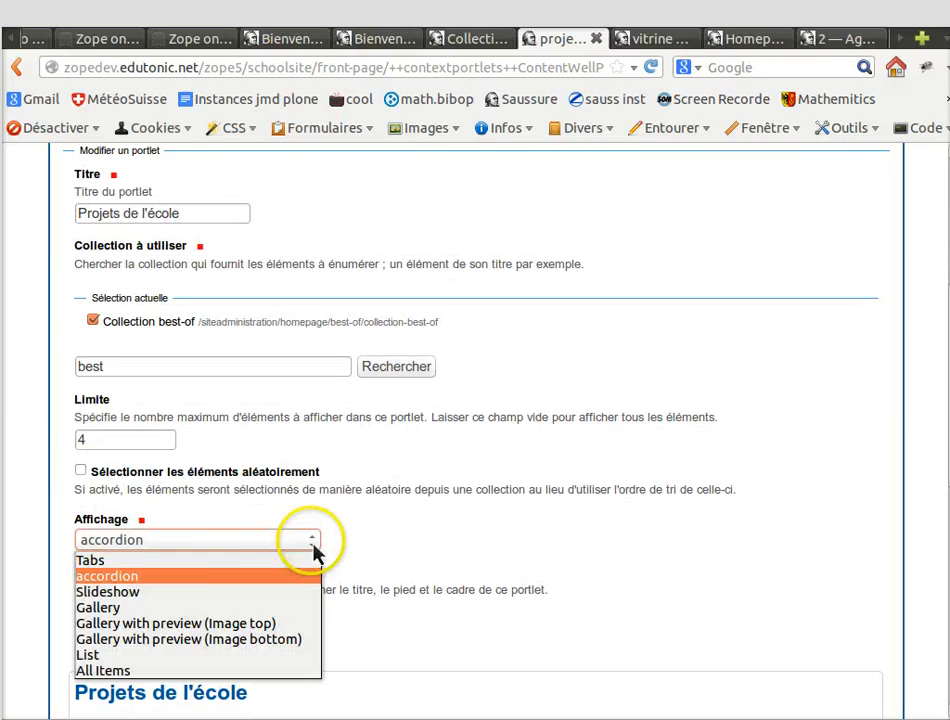
pyautogui.click(192, 563)
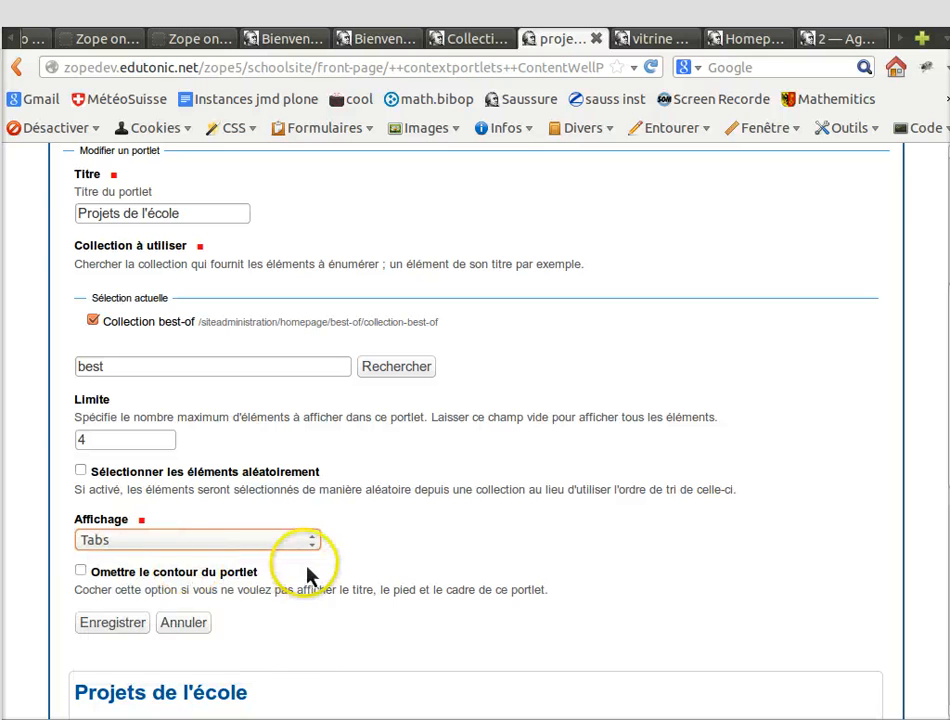
pyautogui.click(140, 628)
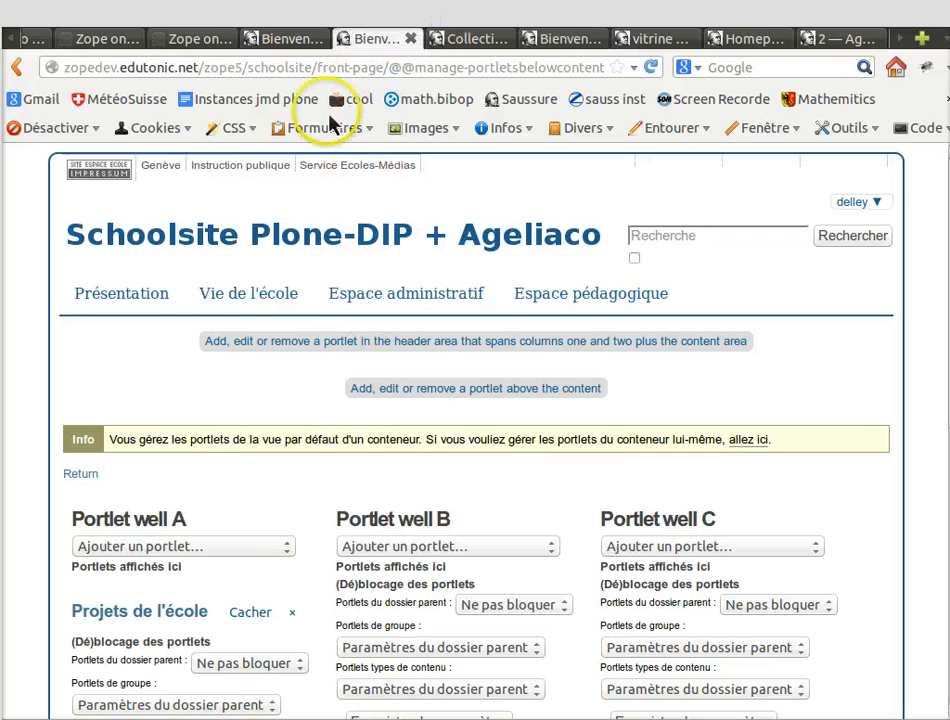
# Step: Examine the Projets de l'école portlet on the home page, switching to its Journées hors cadre entry, and check the footer area
pyautogui.click(271, 239)
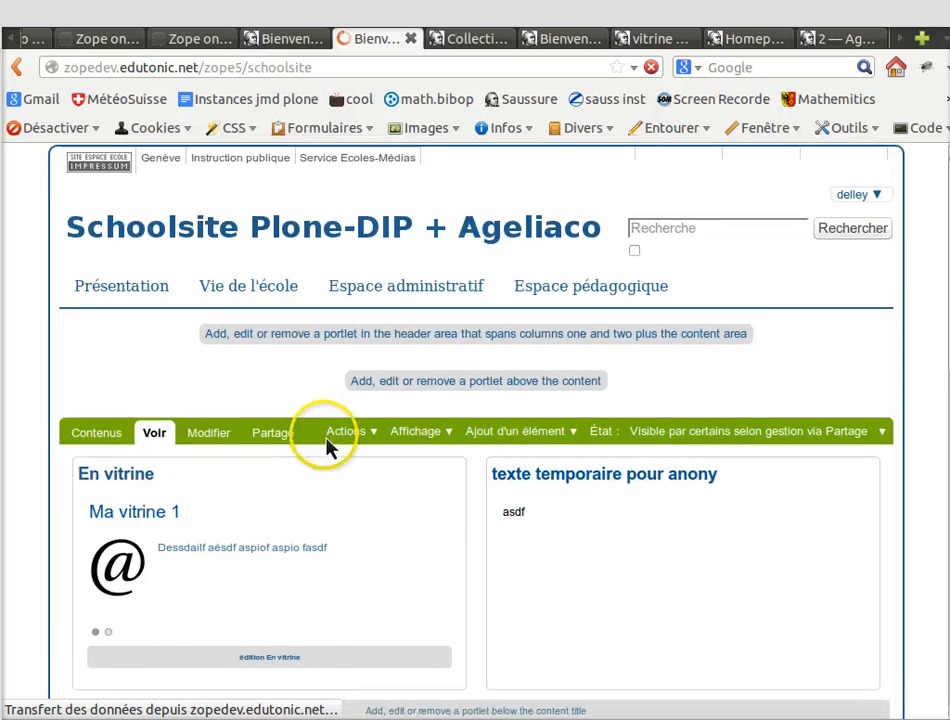
pyautogui.scroll(-4, 333, 445)
pyautogui.scroll(-6, 327, 443)
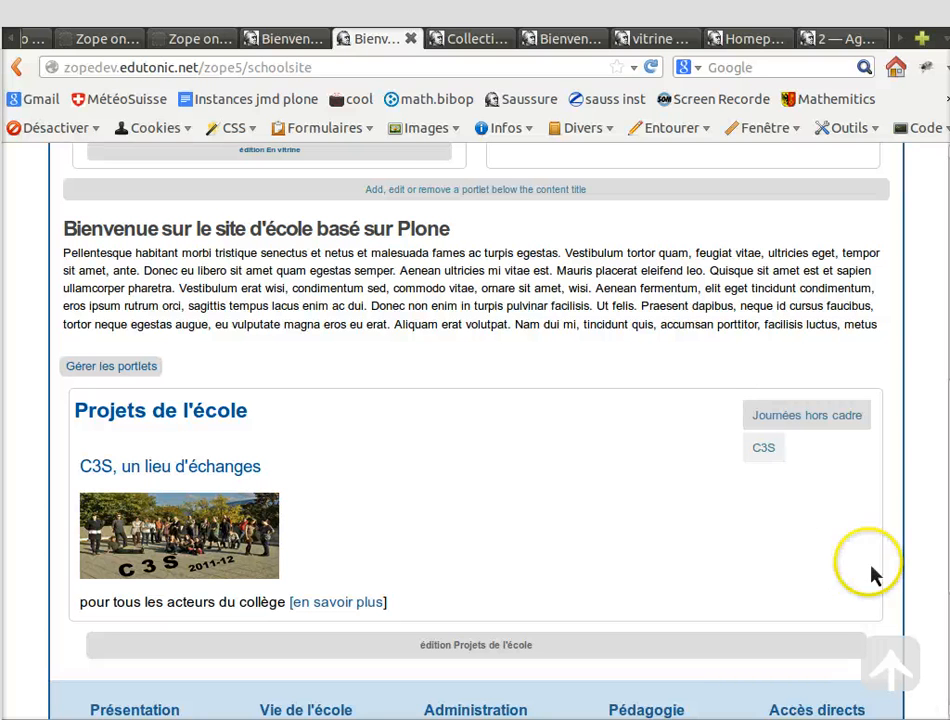
pyautogui.click(785, 426)
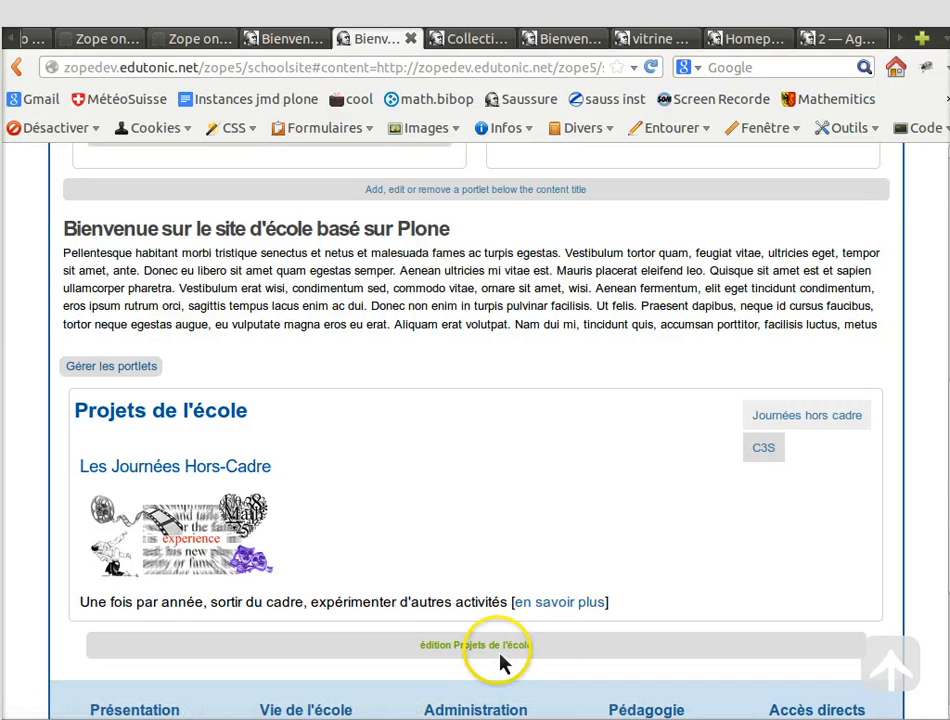
pyautogui.scroll(-2, 462, 441)
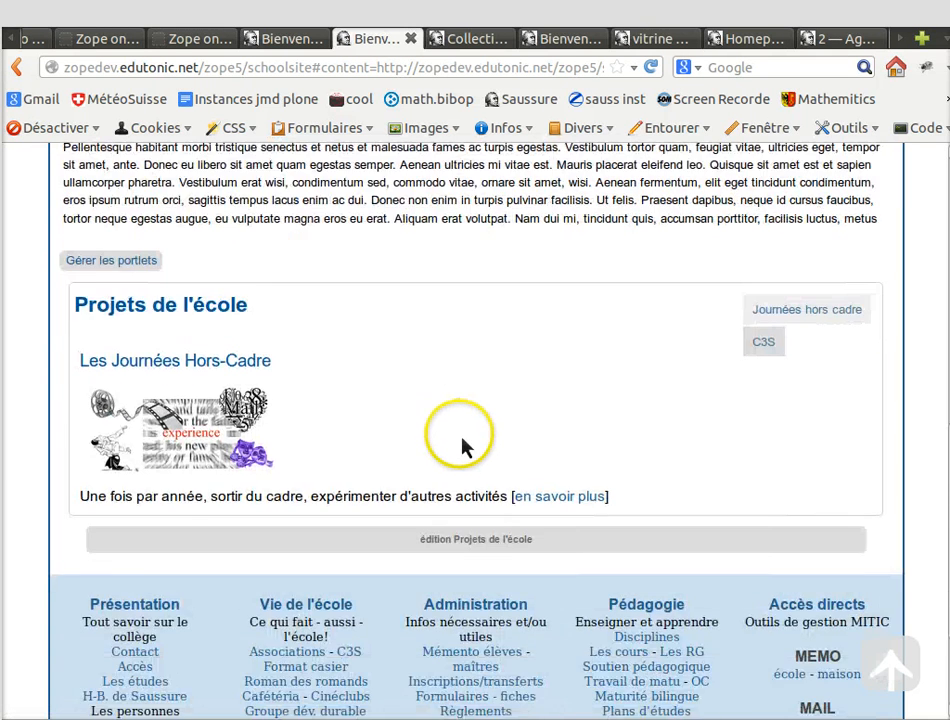
pyautogui.scroll(3, 462, 441)
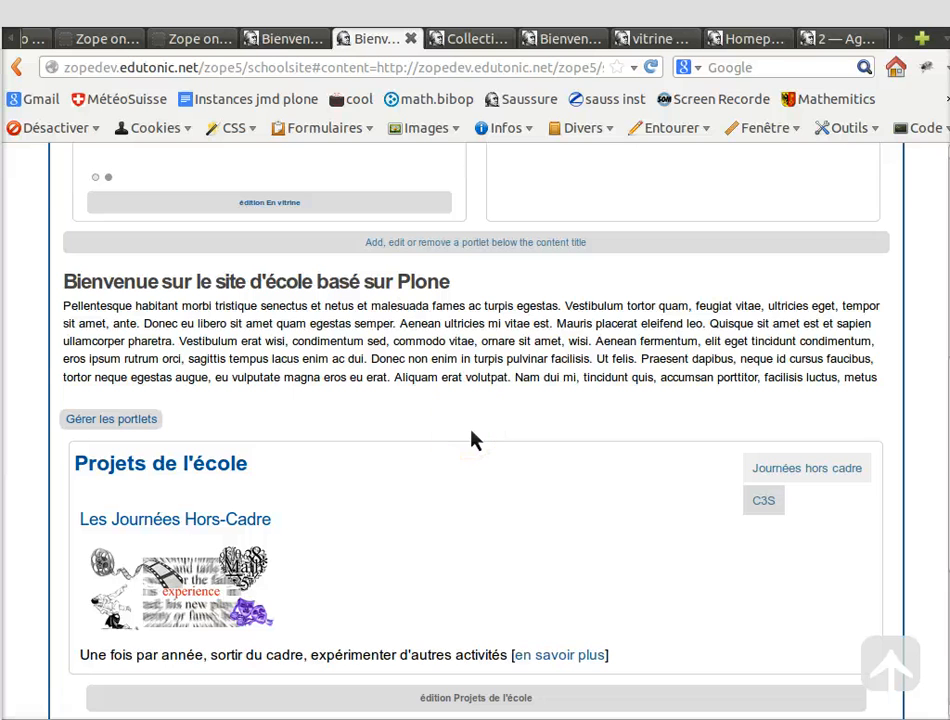
pyautogui.scroll(-5, 475, 443)
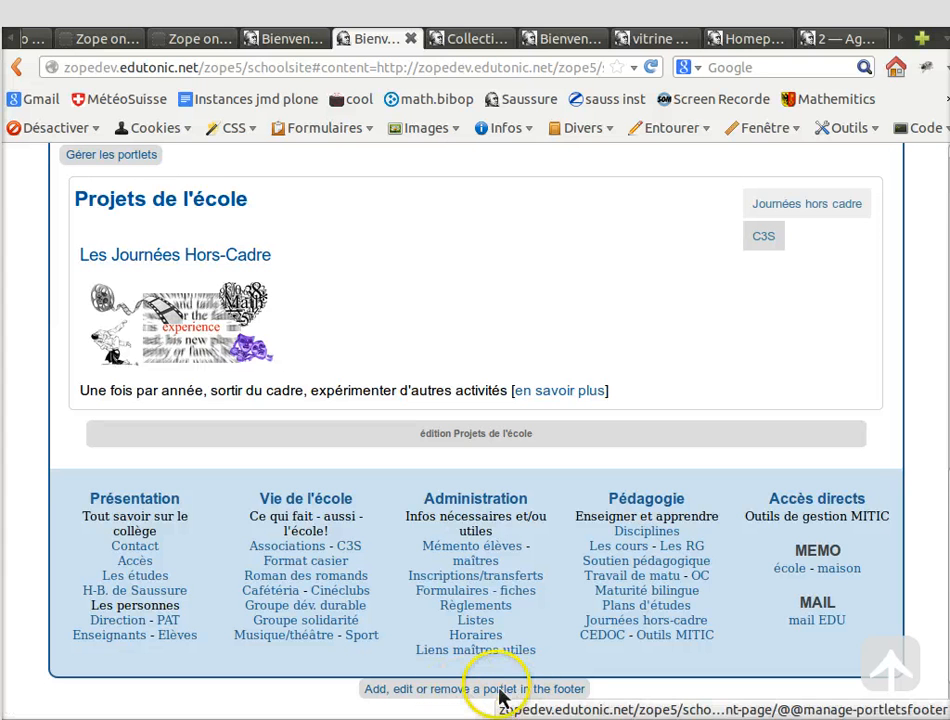
# Step: Open the management page for portlets below the content title and examine the portlets assigned to its wells
pyautogui.click(20, 72)
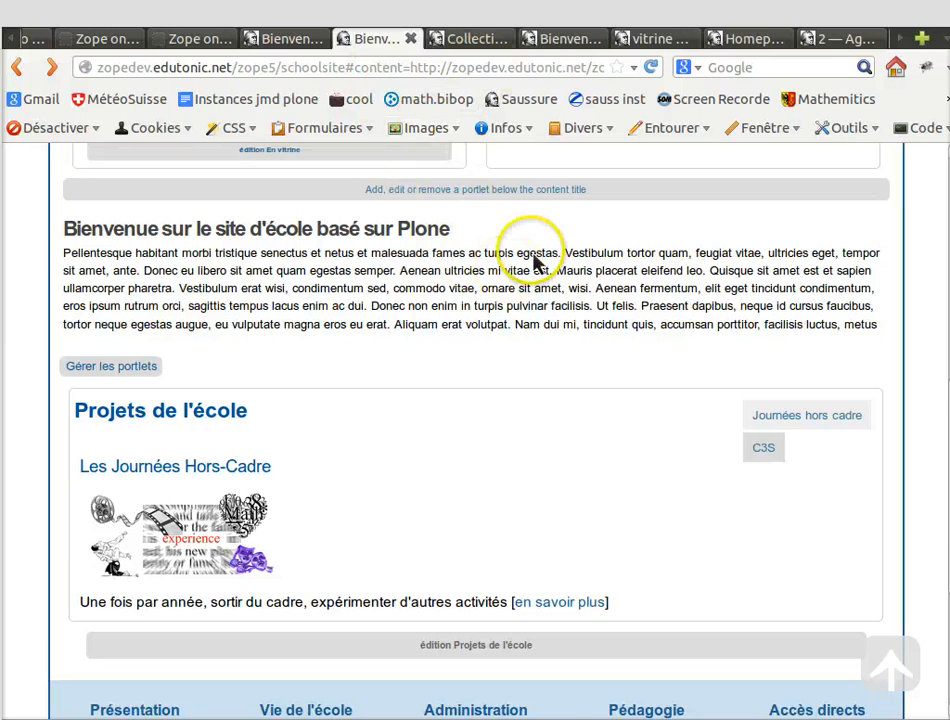
pyautogui.click(522, 192)
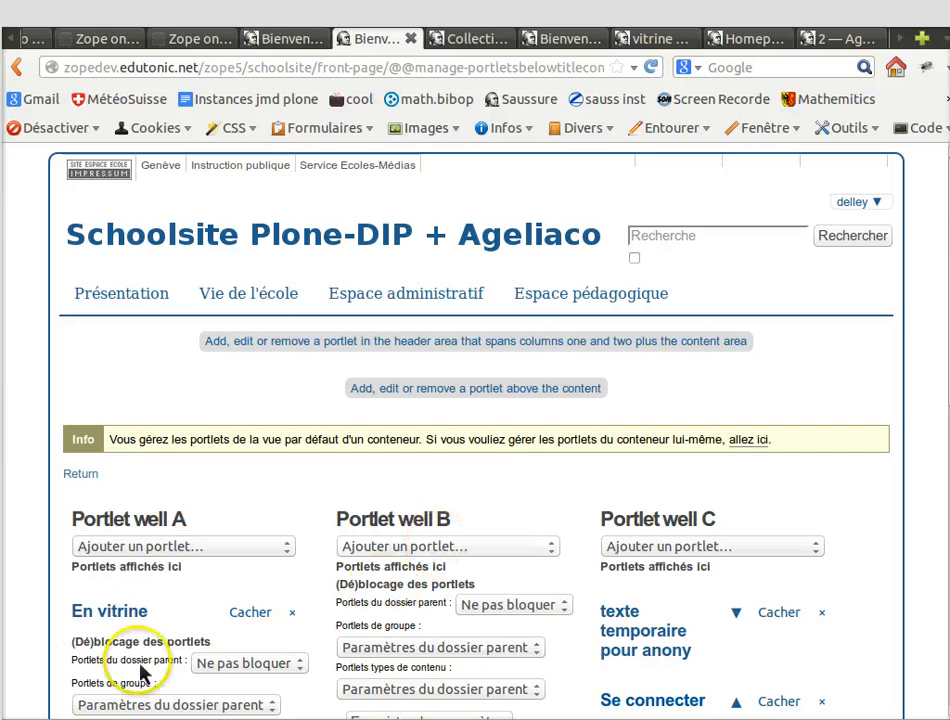
pyautogui.scroll(-5, 505, 600)
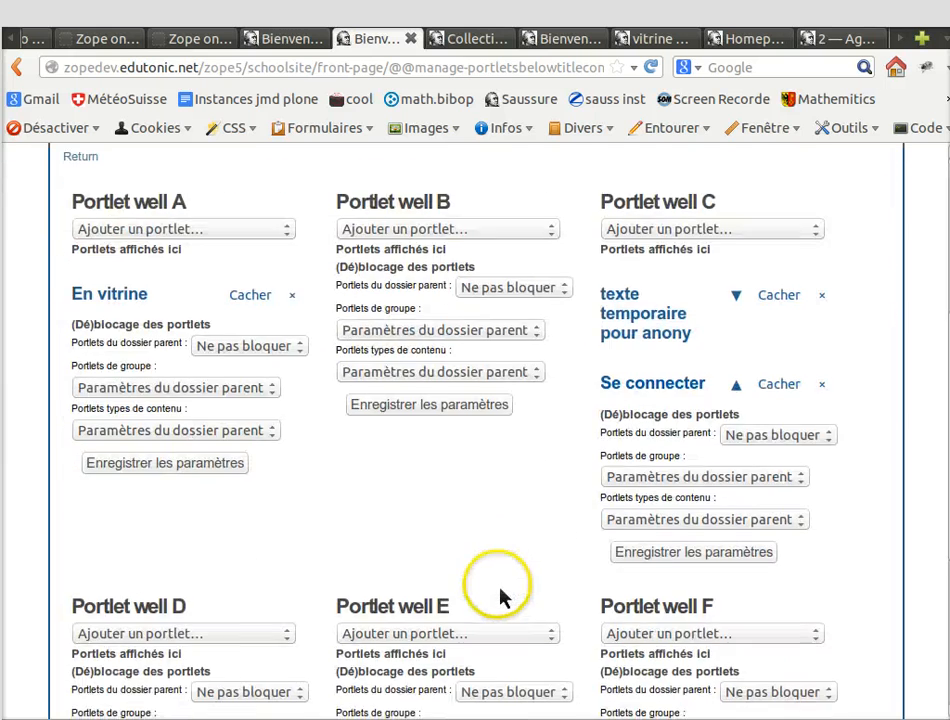
pyautogui.scroll(3, 519, 187)
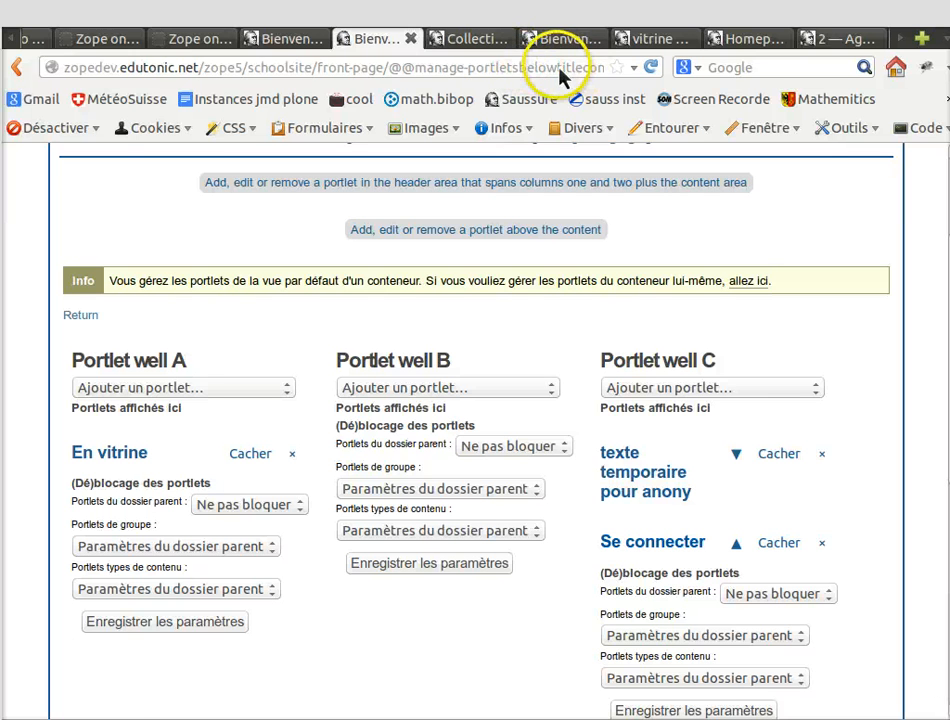
pyautogui.moveTo(557, 67); pyautogui.dragTo(585, 67)
pyautogui.press('Delete')
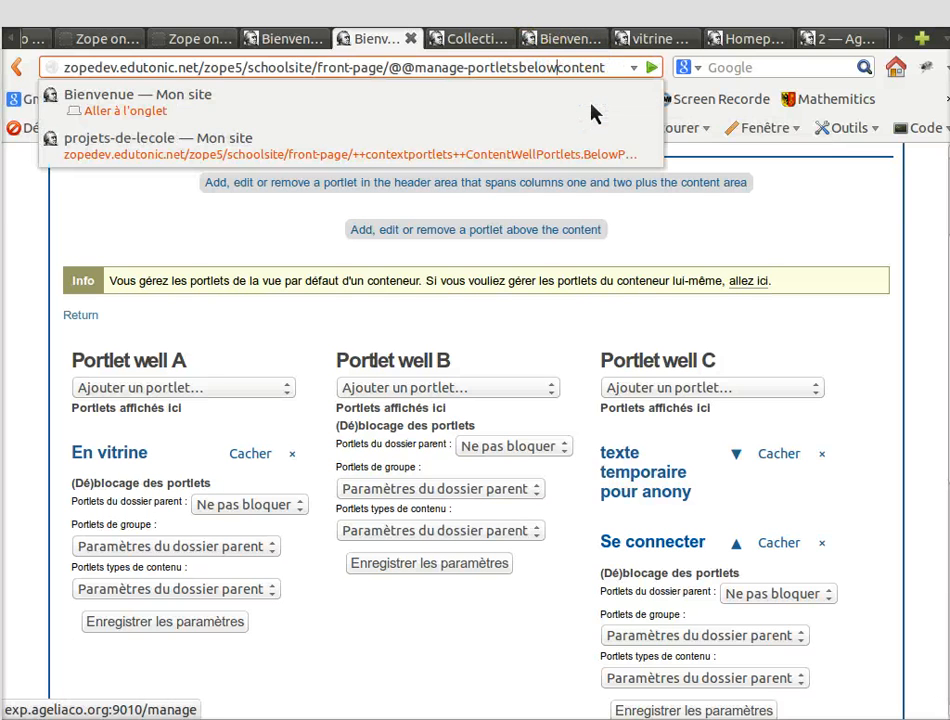
pyautogui.press('Return')
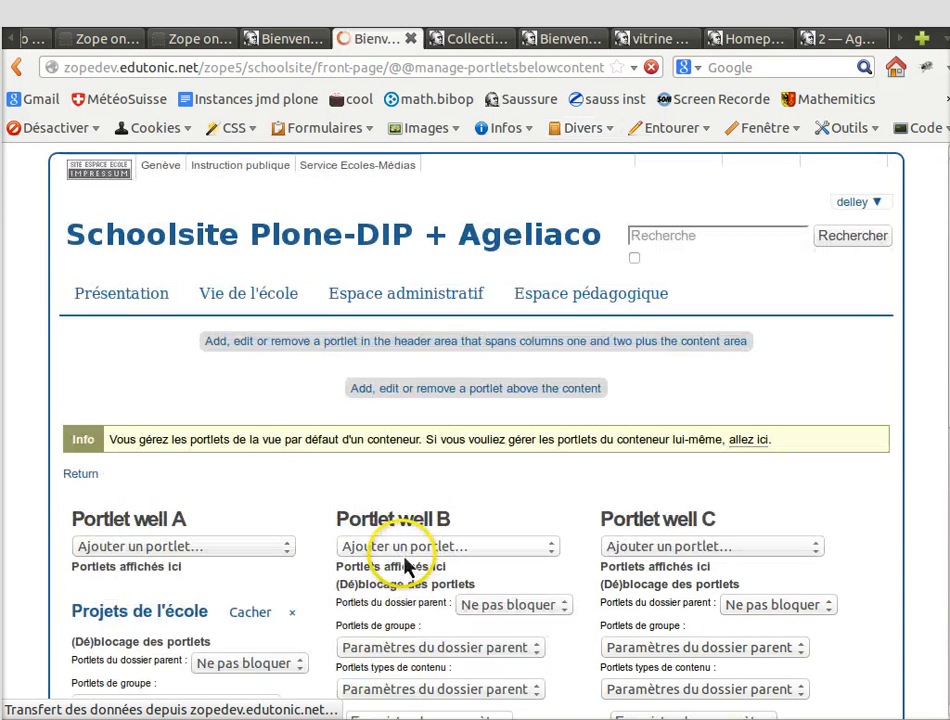
# Step: Add a Calendrier portlet to Portlet well C below the home page content
pyautogui.scroll(-3, 398, 563)
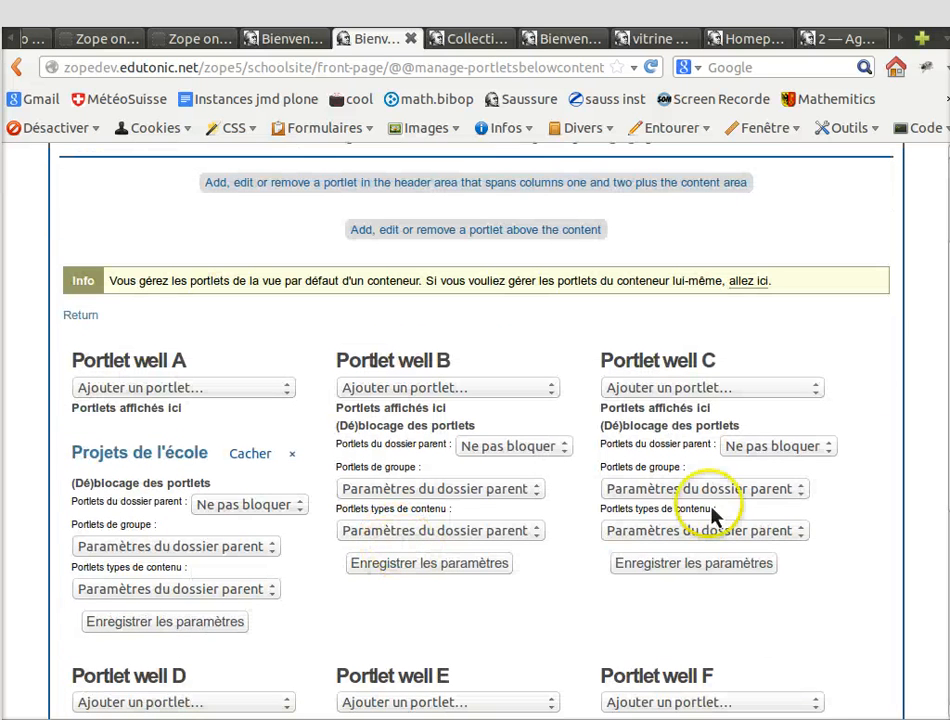
pyautogui.click(816, 390)
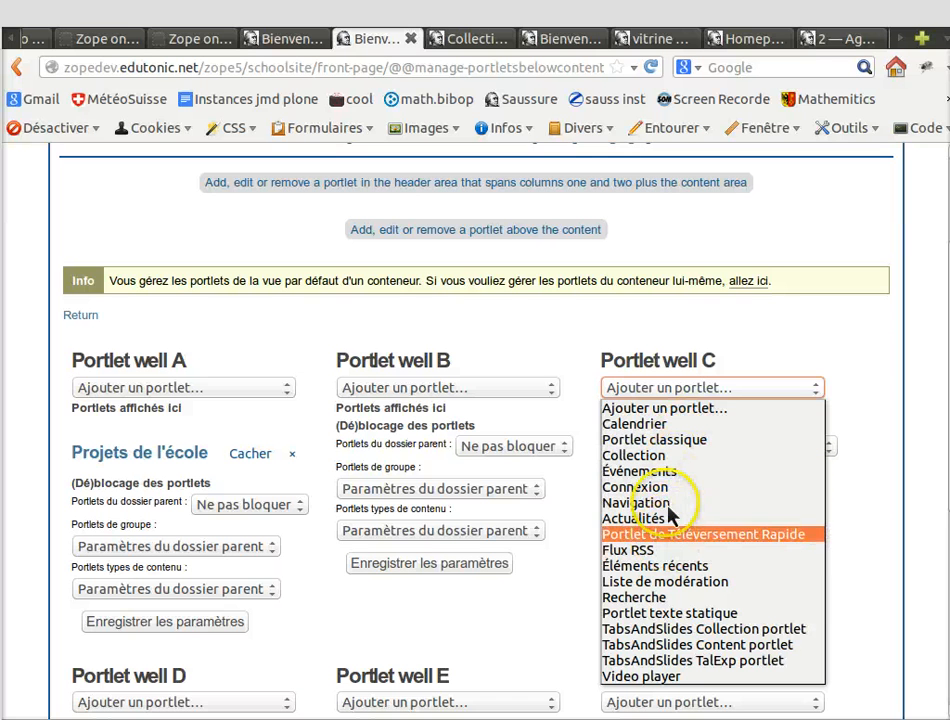
pyautogui.click(683, 424)
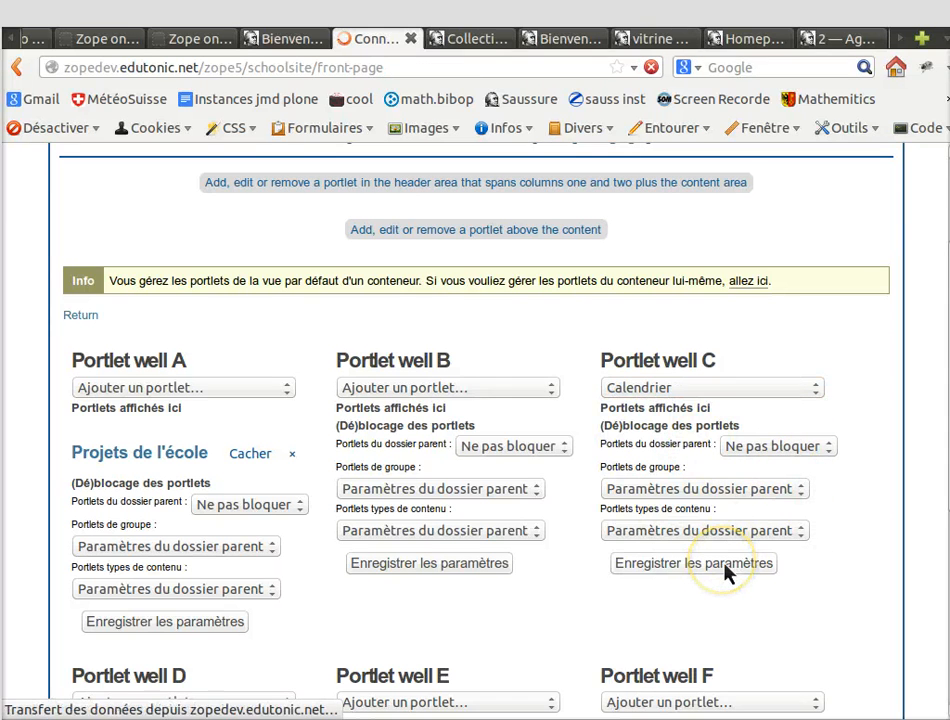
# Step: Set the calendar portlet's search base to the Gestion des événements folder under SITE ADMINISTRATION and save the portlet
pyautogui.scroll(-5, 587, 511)
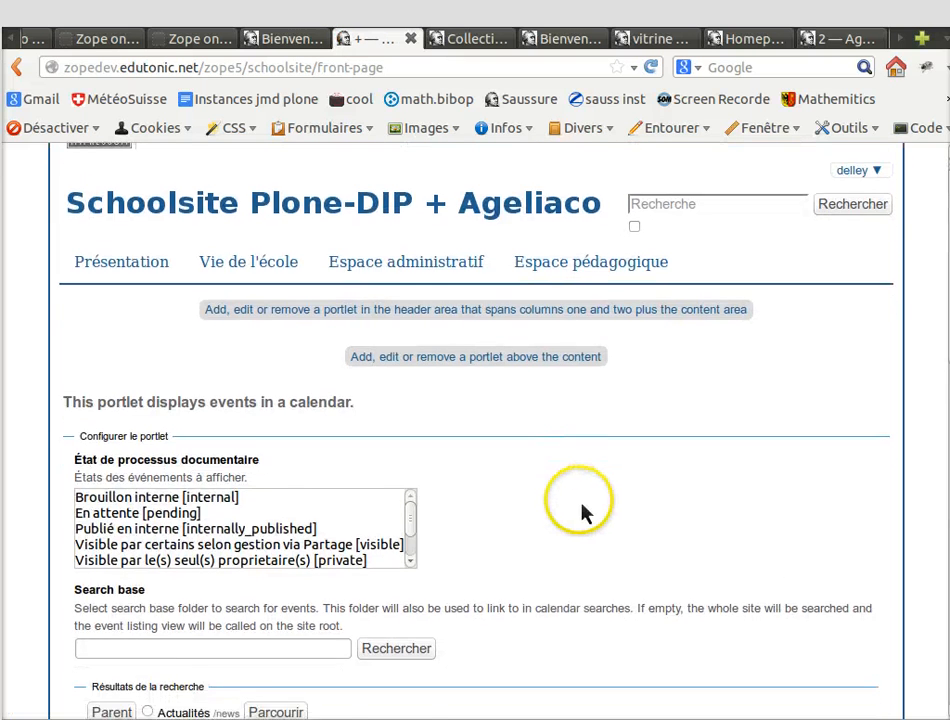
pyautogui.scroll(-2, 577, 510)
pyautogui.scroll(1, 547, 478)
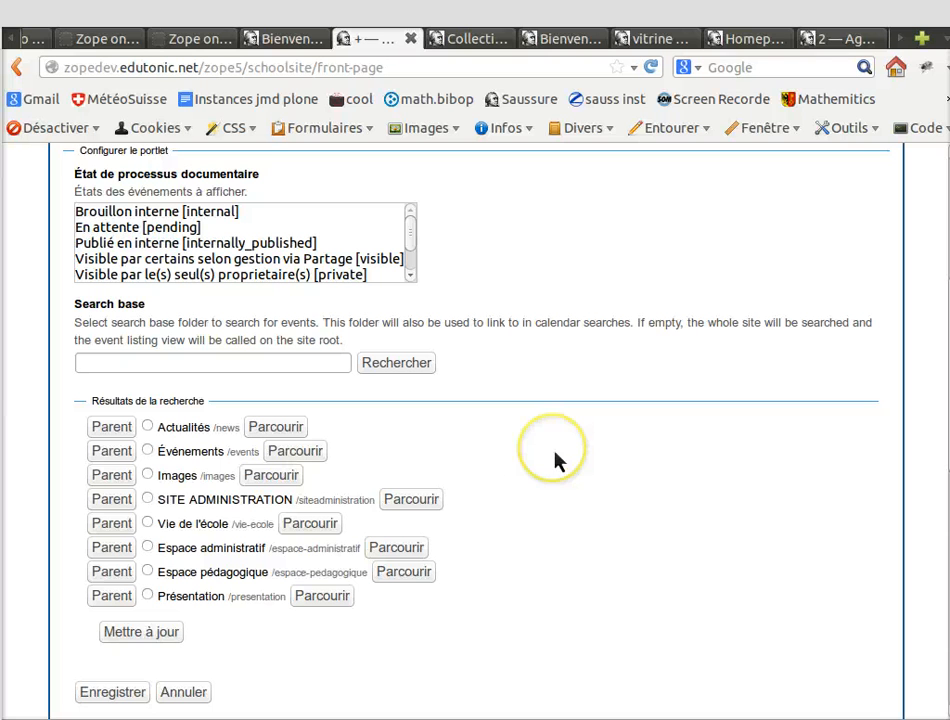
pyautogui.click(214, 505)
pyautogui.click(409, 503)
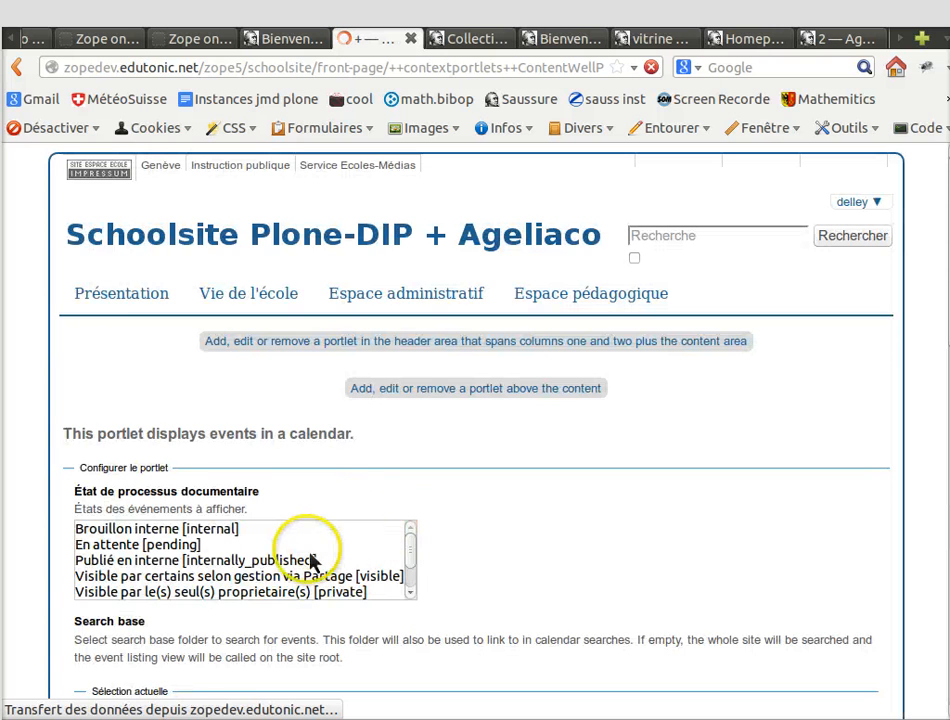
pyautogui.scroll(-2, 237, 530)
pyautogui.scroll(-5, 195, 647)
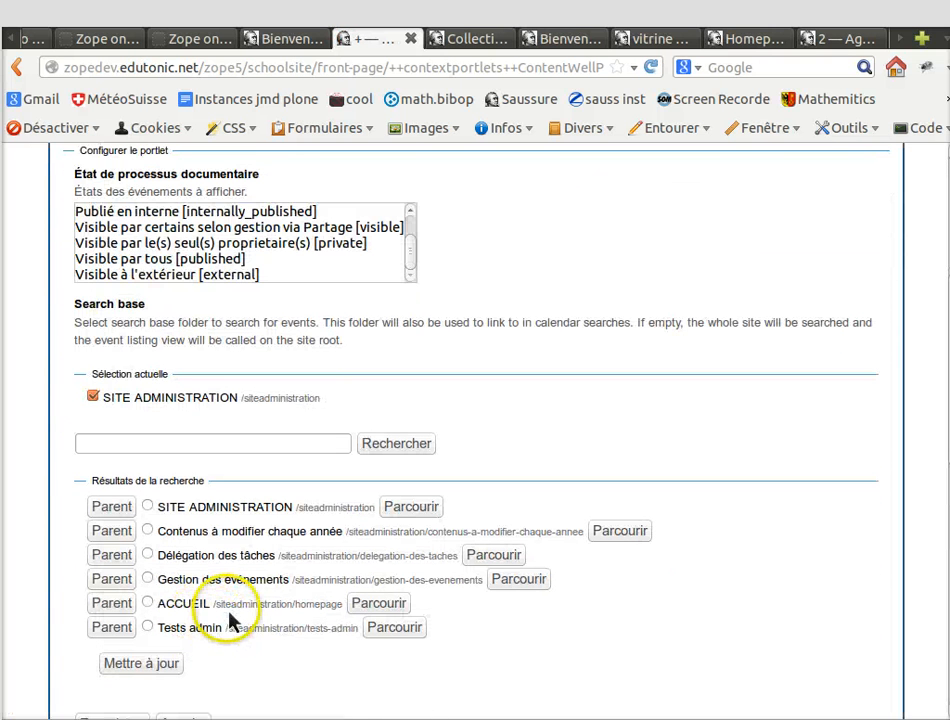
pyautogui.click(147, 578)
pyautogui.click(158, 666)
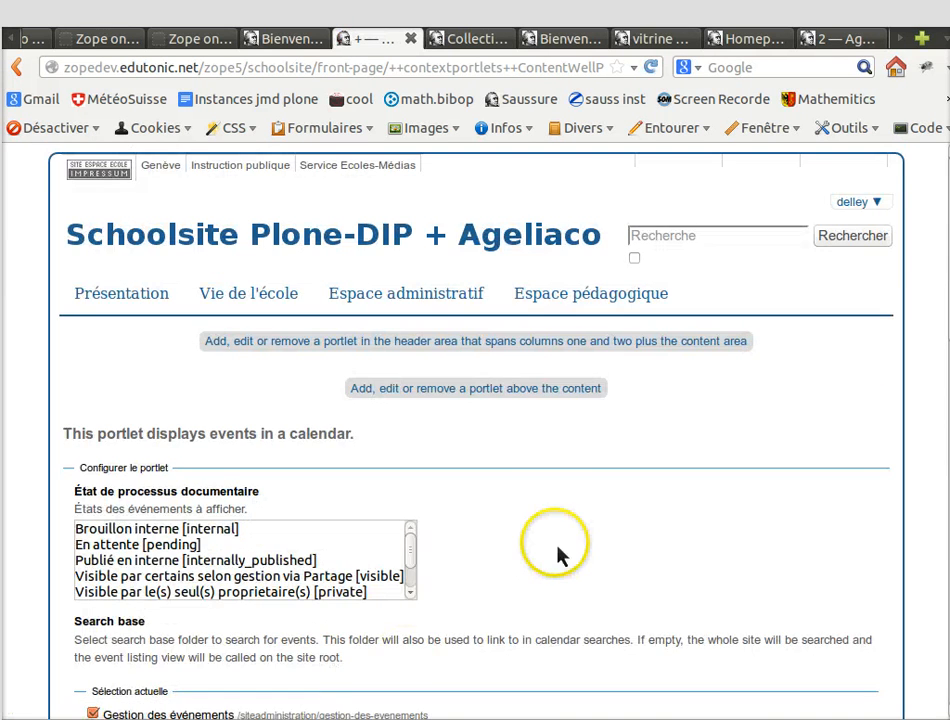
pyautogui.scroll(-8, 555, 550)
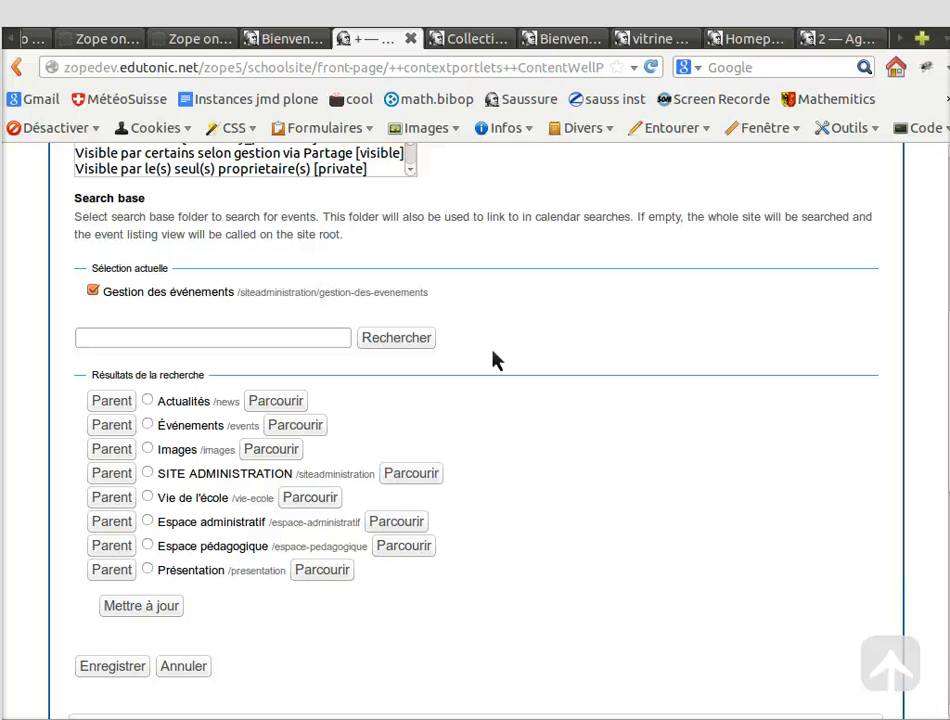
pyautogui.click(144, 668)
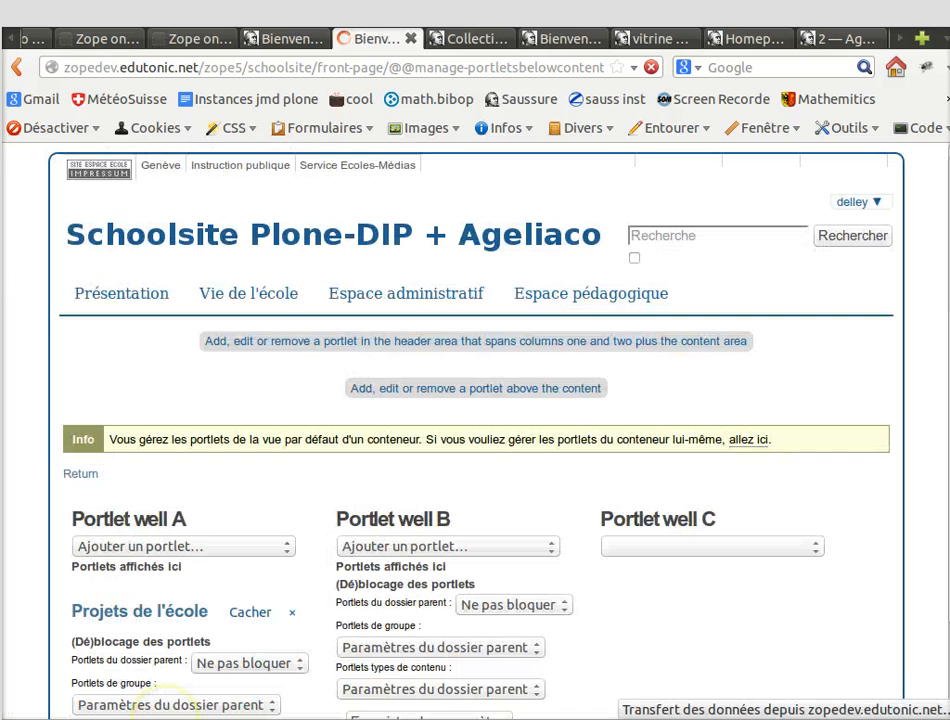
# Step: Reload the school site home page and examine the Projets de l'école and calendar portlets below the content
pyautogui.click(256, 36)
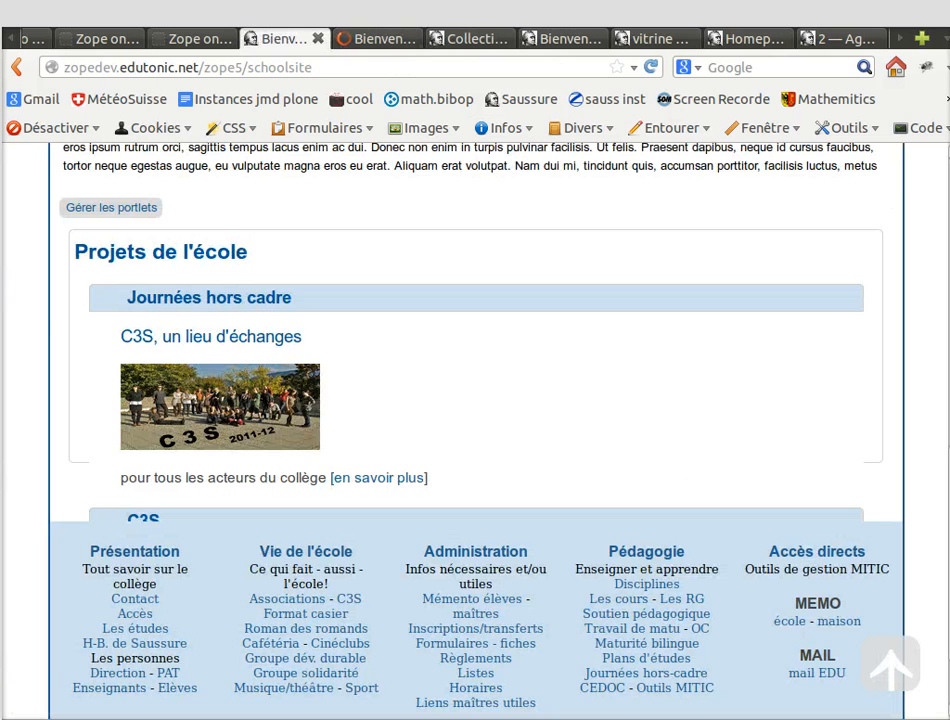
pyautogui.click(425, 67)
pyautogui.press('Return')
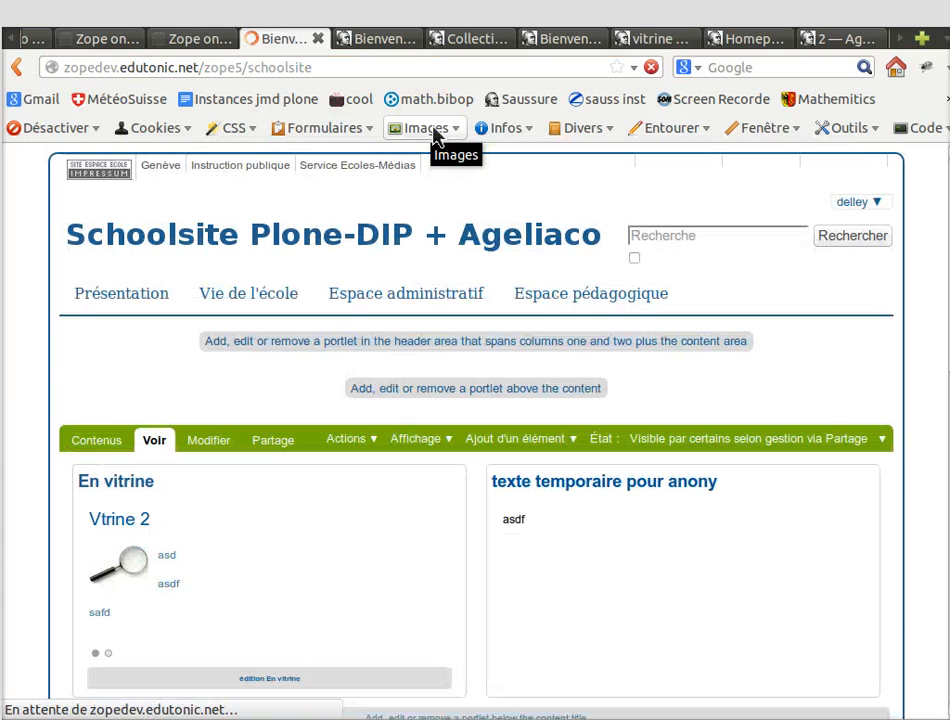
pyautogui.scroll(-10, 555, 392)
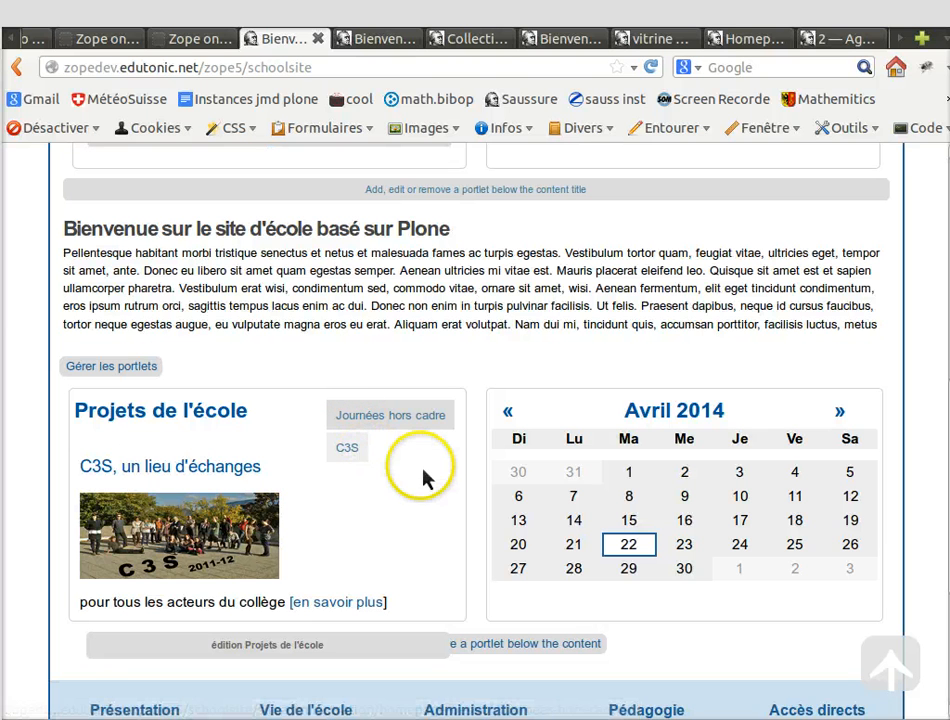
# Step: Open the Best of folder's contents and start renaming the Journées hors cadre and C3S items together
pyautogui.click(481, 42)
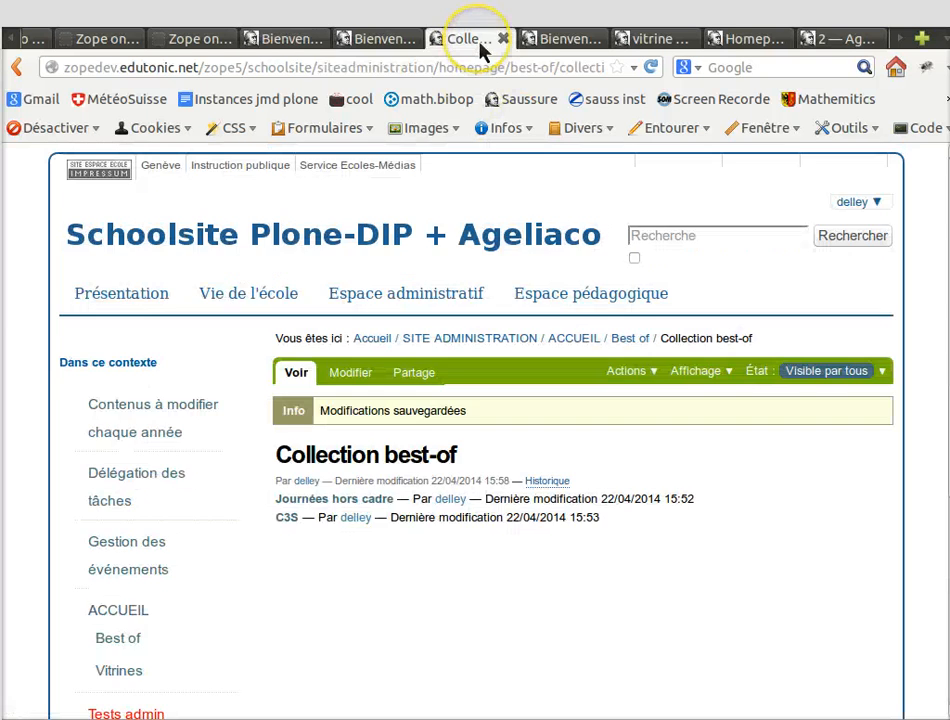
pyautogui.click(643, 345)
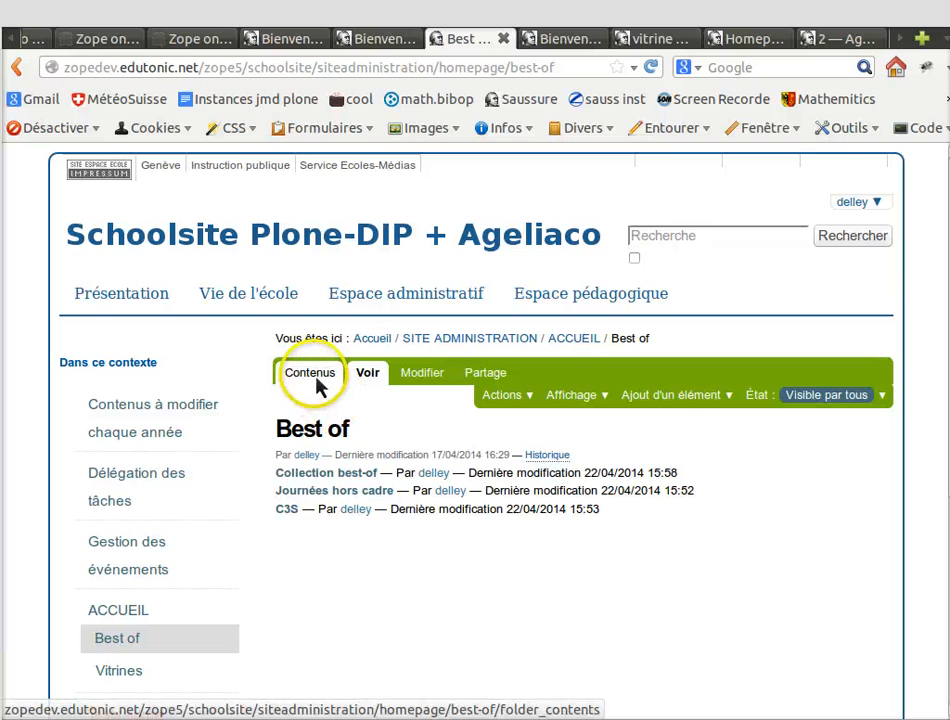
pyautogui.click(313, 380)
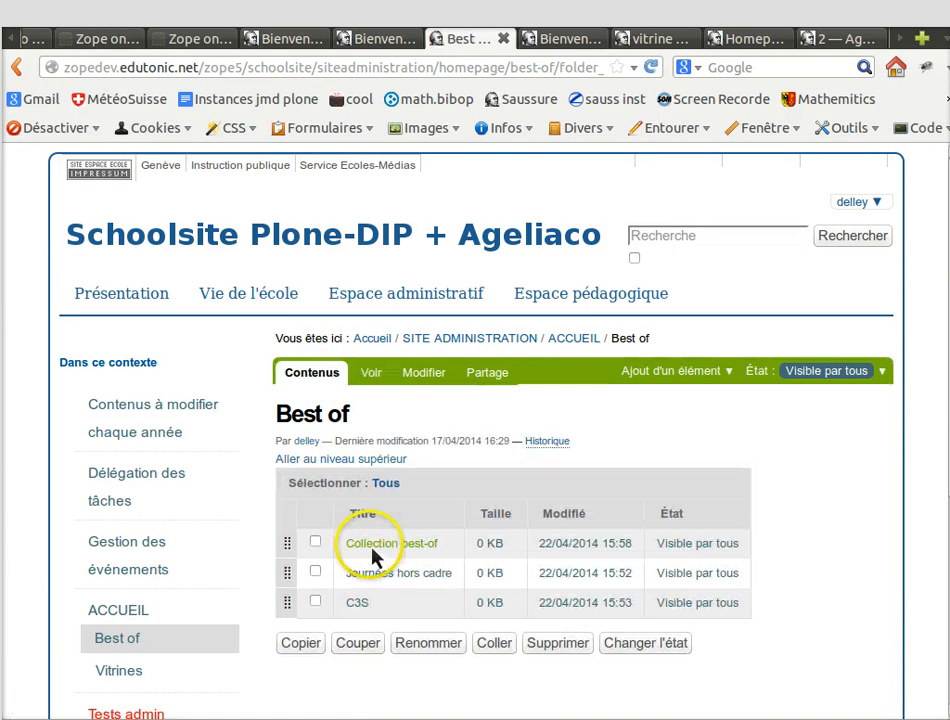
pyautogui.click(315, 572)
pyautogui.click(315, 601)
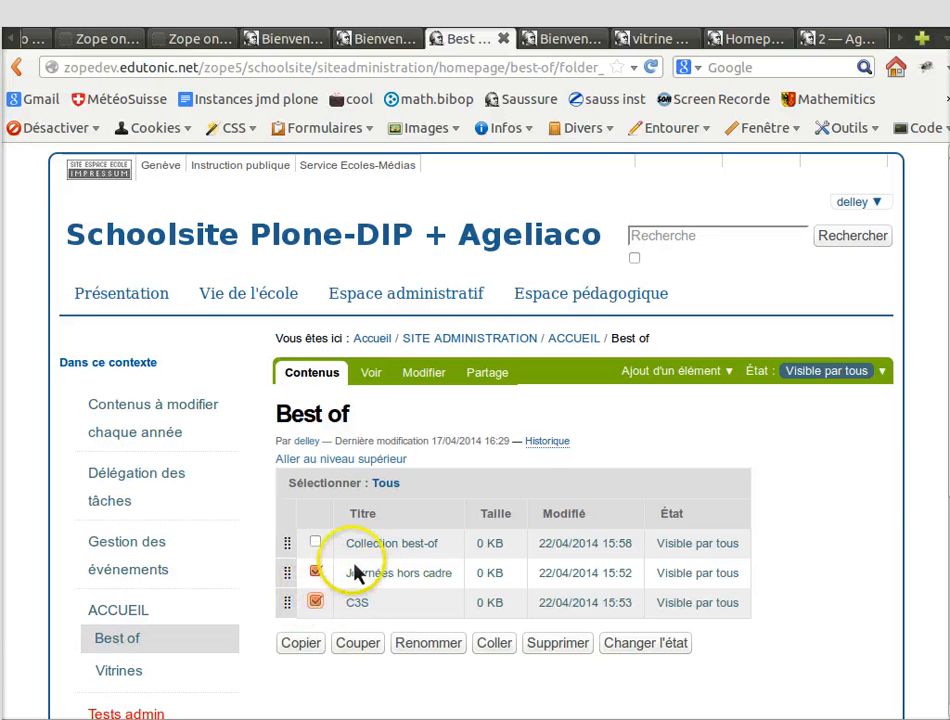
pyautogui.click(421, 644)
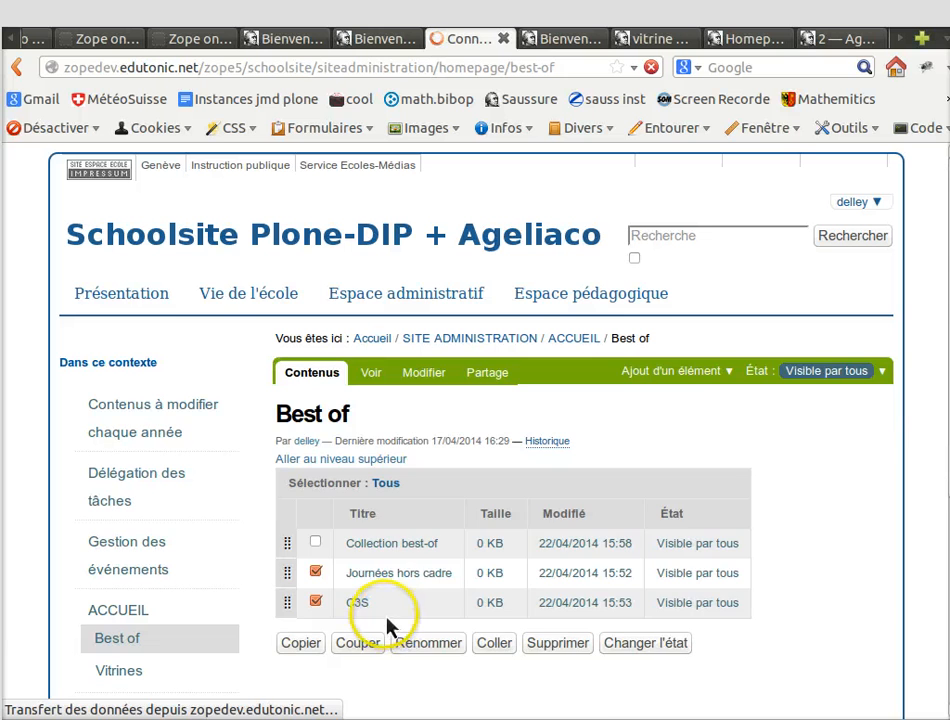
# Step: Try to rename Journées hors cadre to title 1 with identifier c3s, and C3S to title 2 with identifier journees-hors-cadre
pyautogui.moveTo(424, 560); pyautogui.dragTo(267, 560)
pyautogui.write('1')
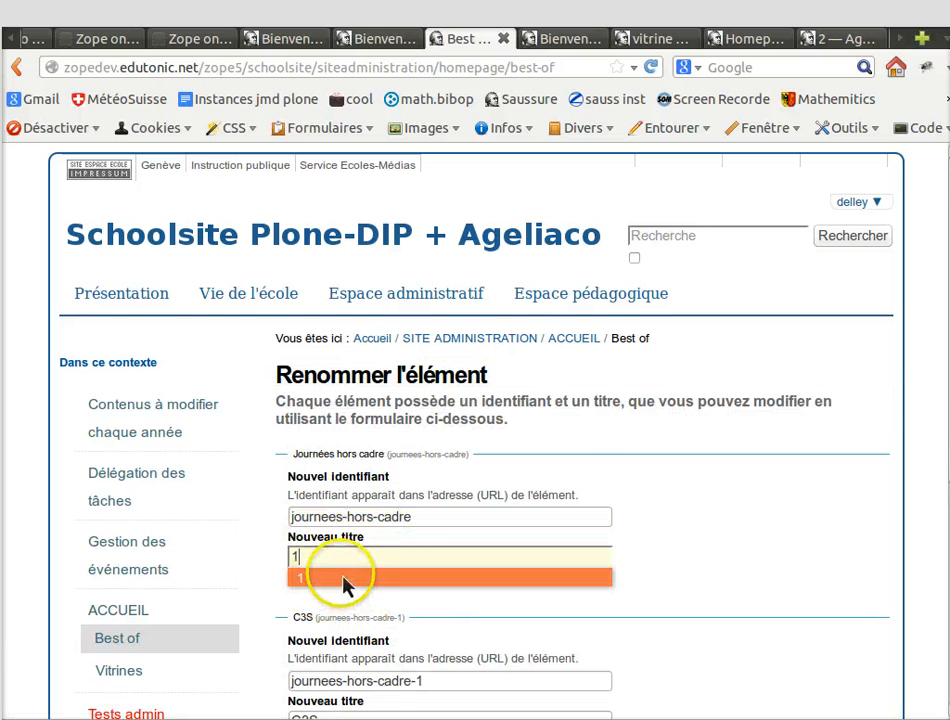
pyautogui.scroll(-2, 365, 668)
pyautogui.click(336, 616)
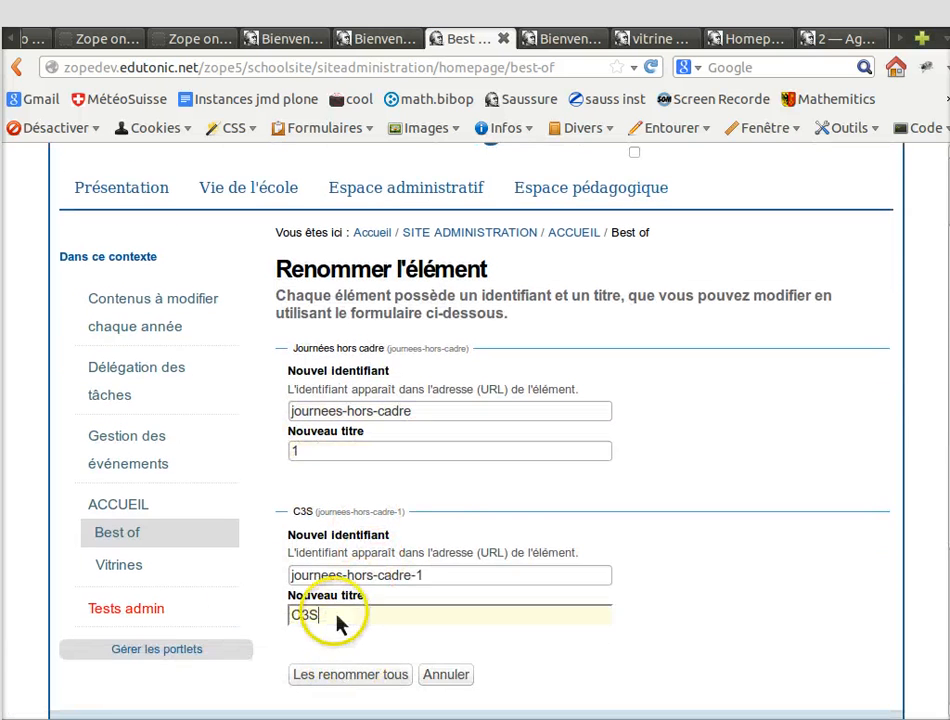
pyautogui.moveTo(336, 616); pyautogui.dragTo(270, 618)
pyautogui.write('2')
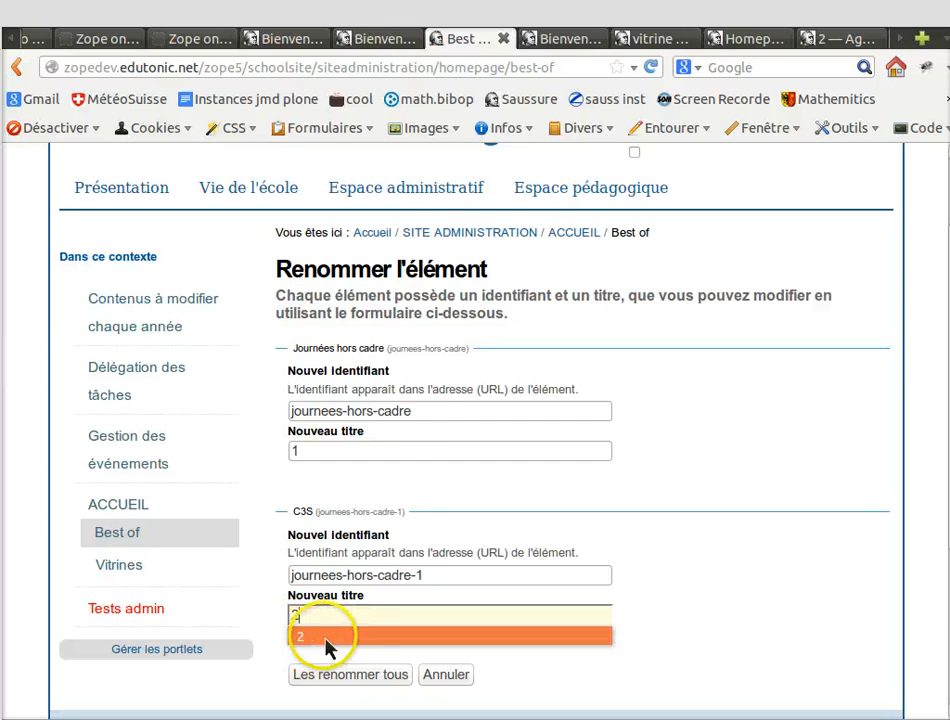
pyautogui.moveTo(416, 418); pyautogui.dragTo(262, 424)
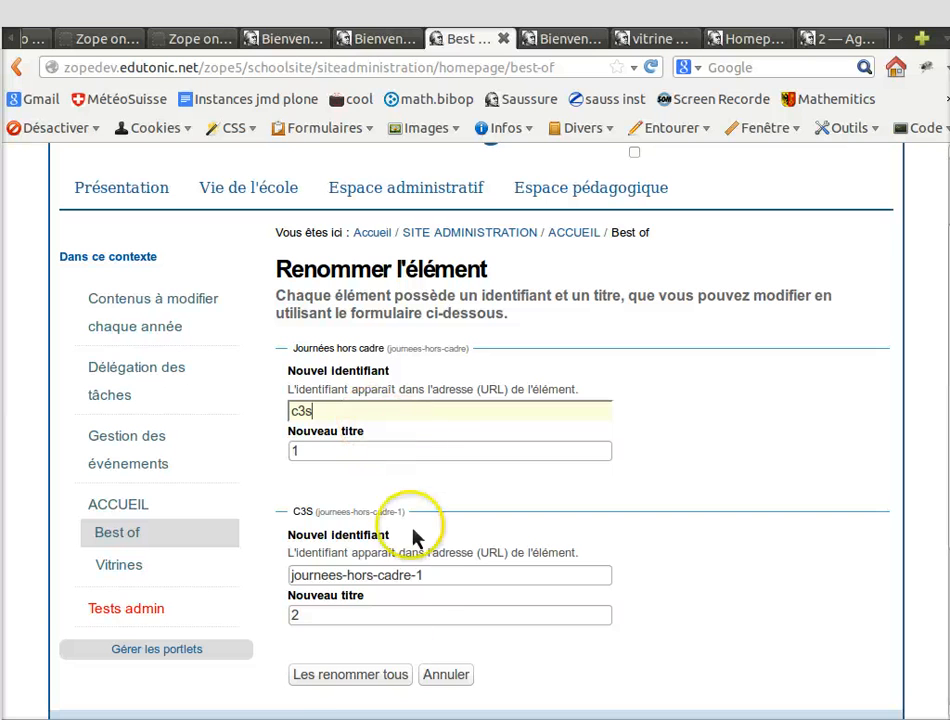
pyautogui.click(428, 576)
pyautogui.press('BackSpace')
pyautogui.press('BackSpace')
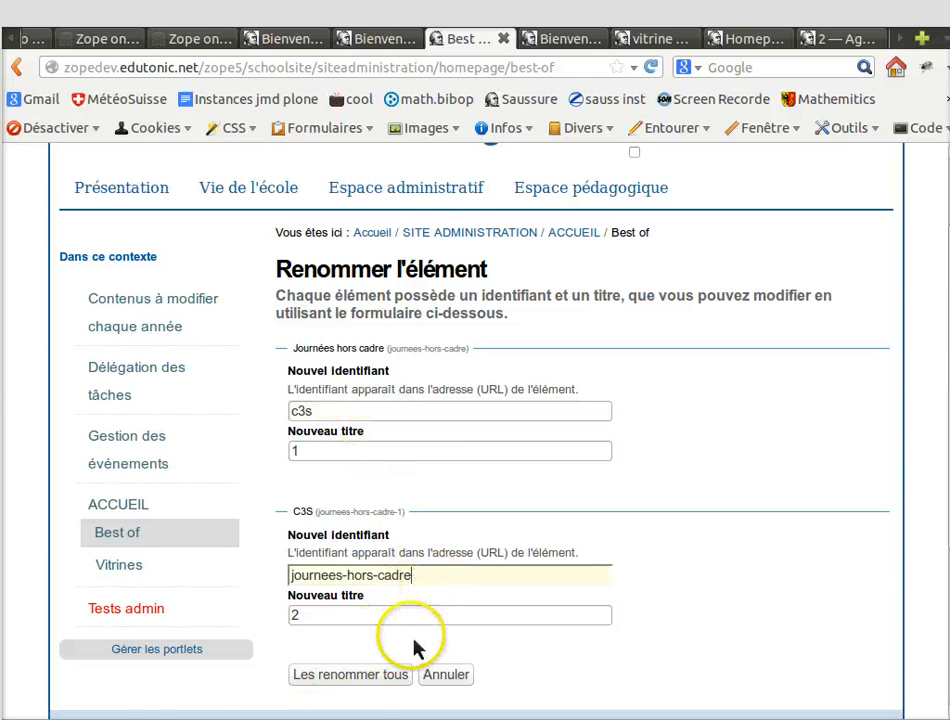
pyautogui.press('Return')
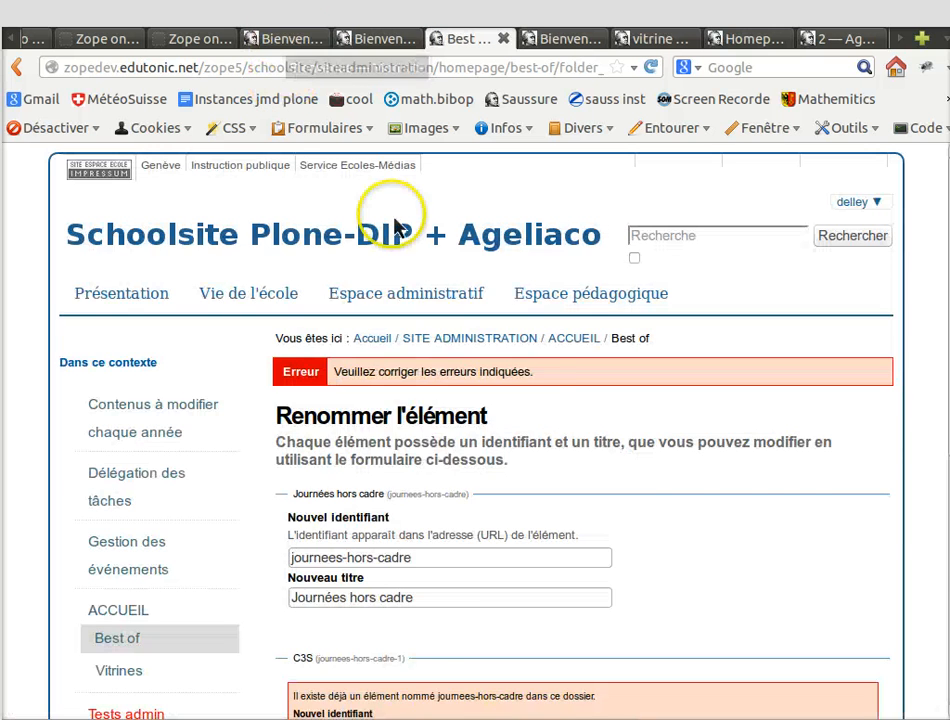
# Step: Retitle Journées hors cadre as 1 and C3S as 2, keeping their identifiers, and apply both renames
pyautogui.scroll(-3, 650, 475)
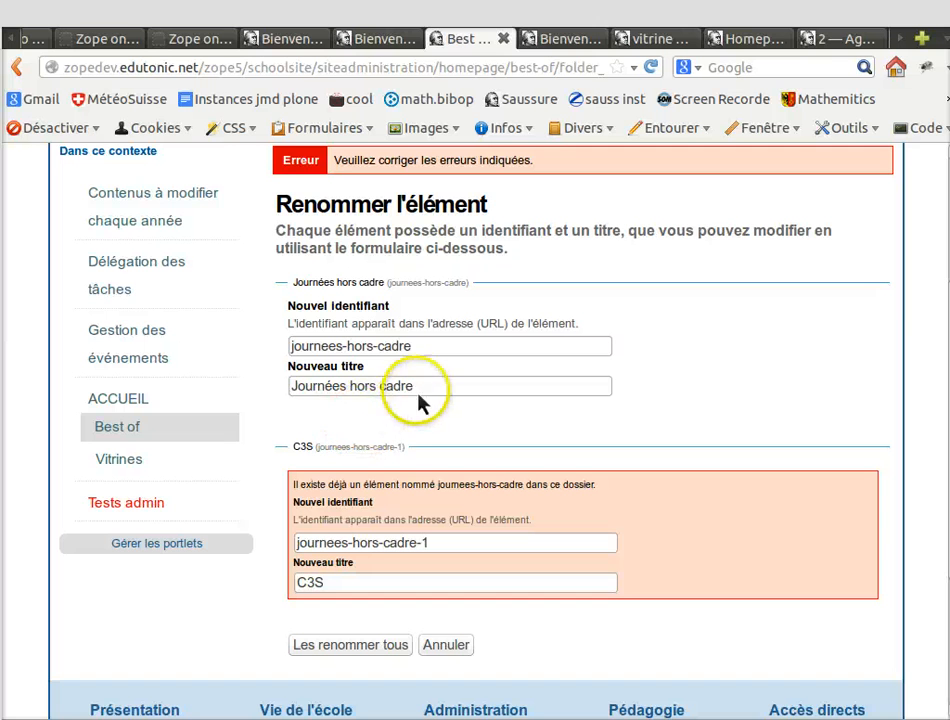
pyautogui.moveTo(420, 393); pyautogui.dragTo(275, 395)
pyautogui.write('1')
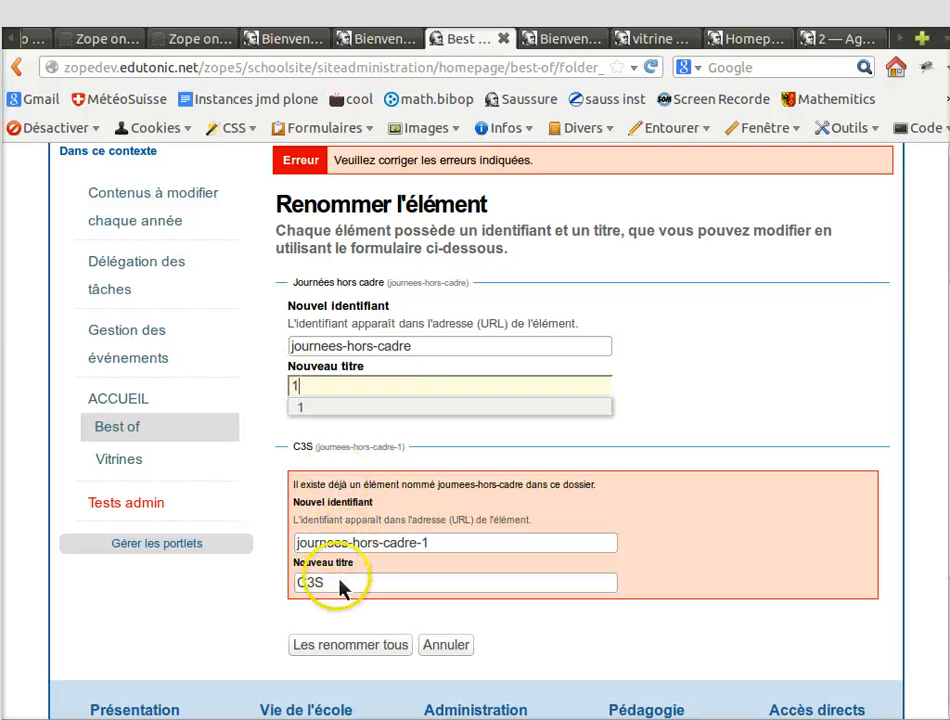
pyautogui.doubleClick(339, 582)
pyautogui.write('2')
pyautogui.click(372, 647)
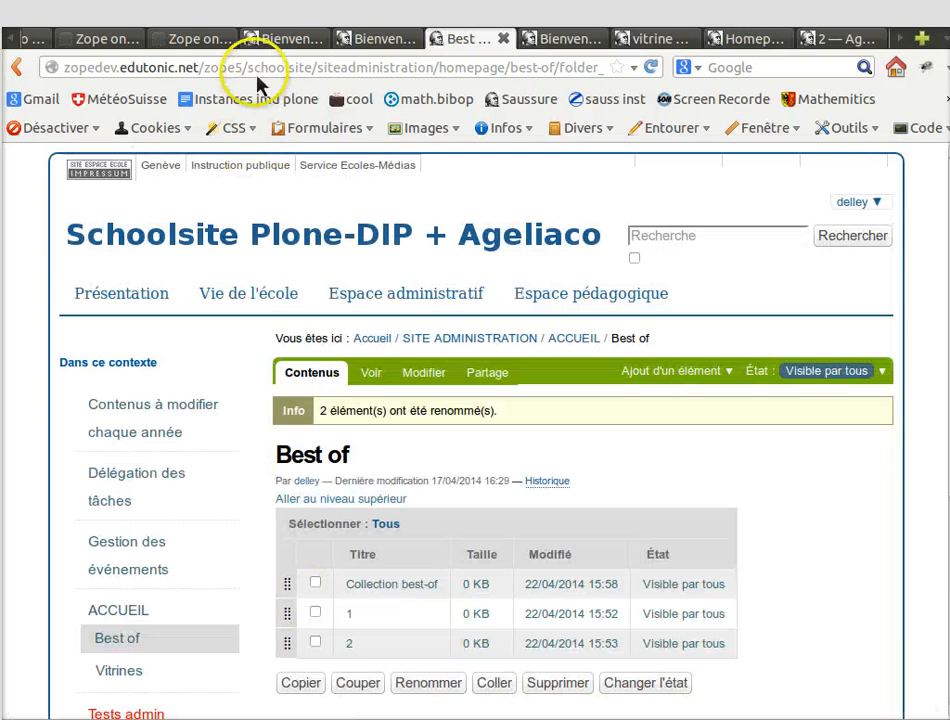
# Step: Reload the home page and check the tab titles in the Projets de l'école portlet
pyautogui.click(265, 40)
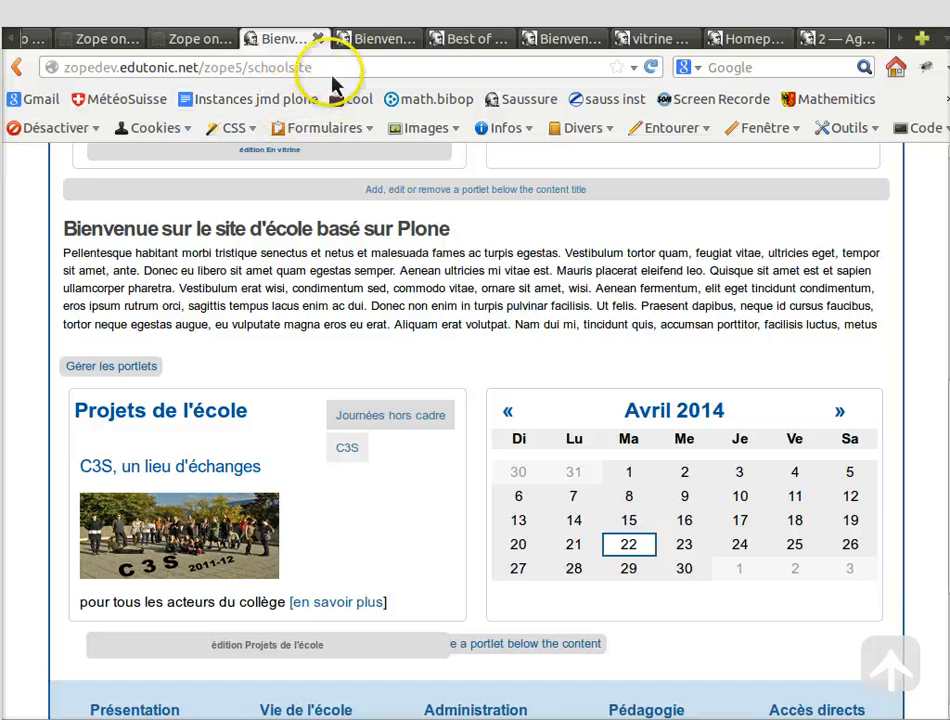
pyautogui.click(310, 70)
pyautogui.press('Return')
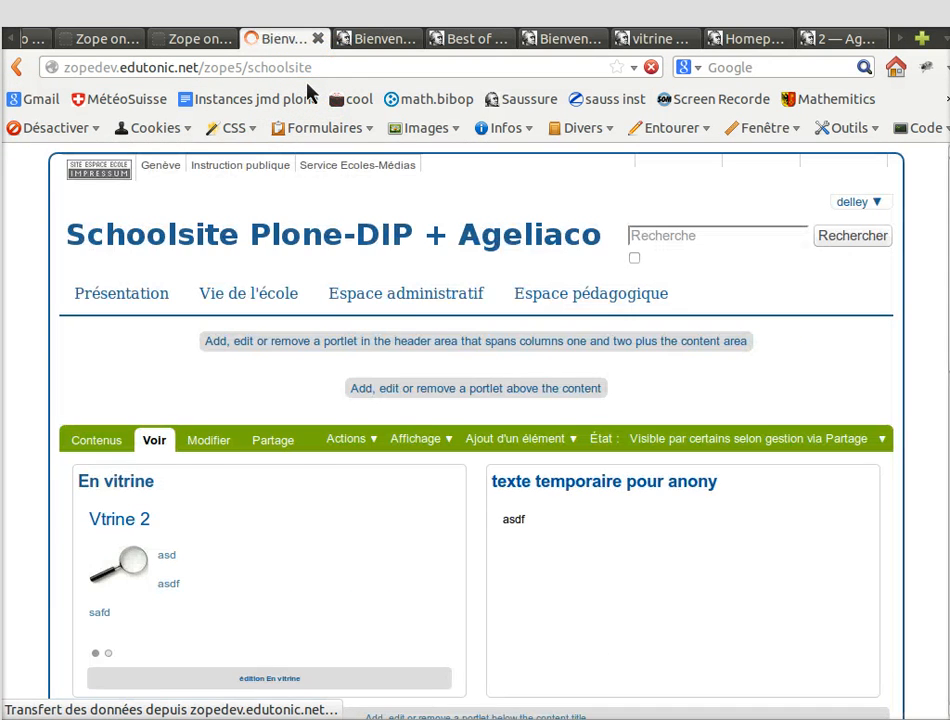
pyautogui.scroll(-8, 475, 430)
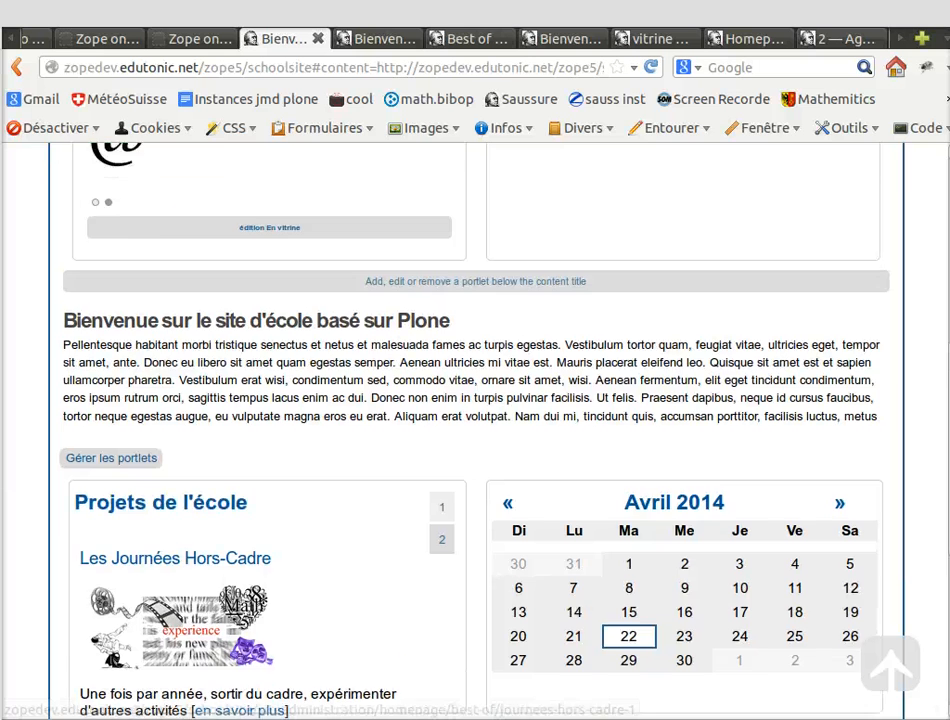
# Step: Delete all the body text of the Bienvenue front page, save the page and review its portlets
pyautogui.scroll(3, 450, 530)
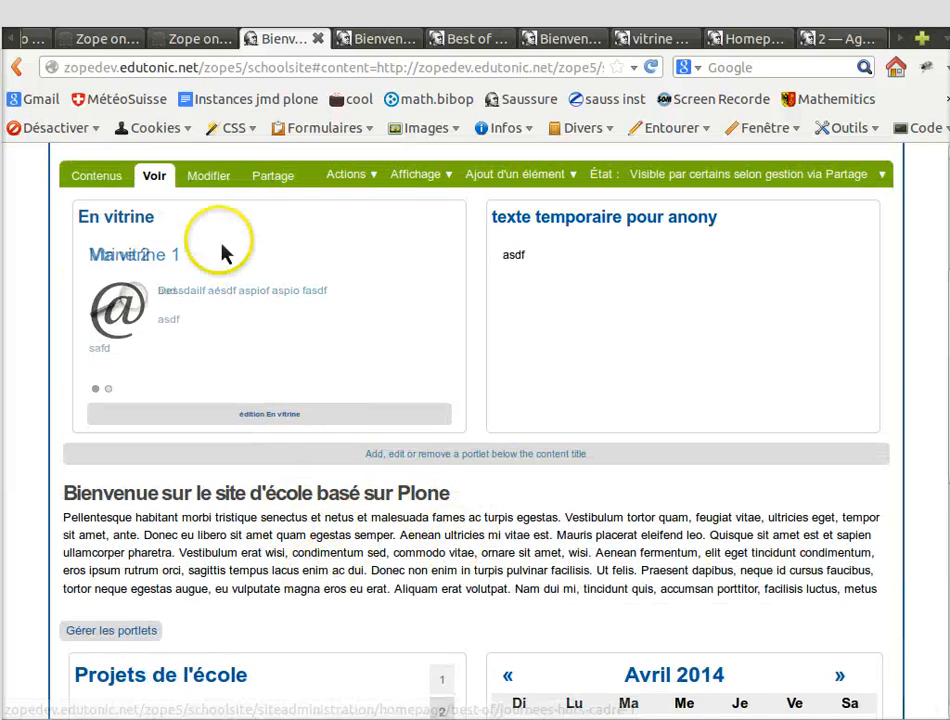
pyautogui.click(255, 234)
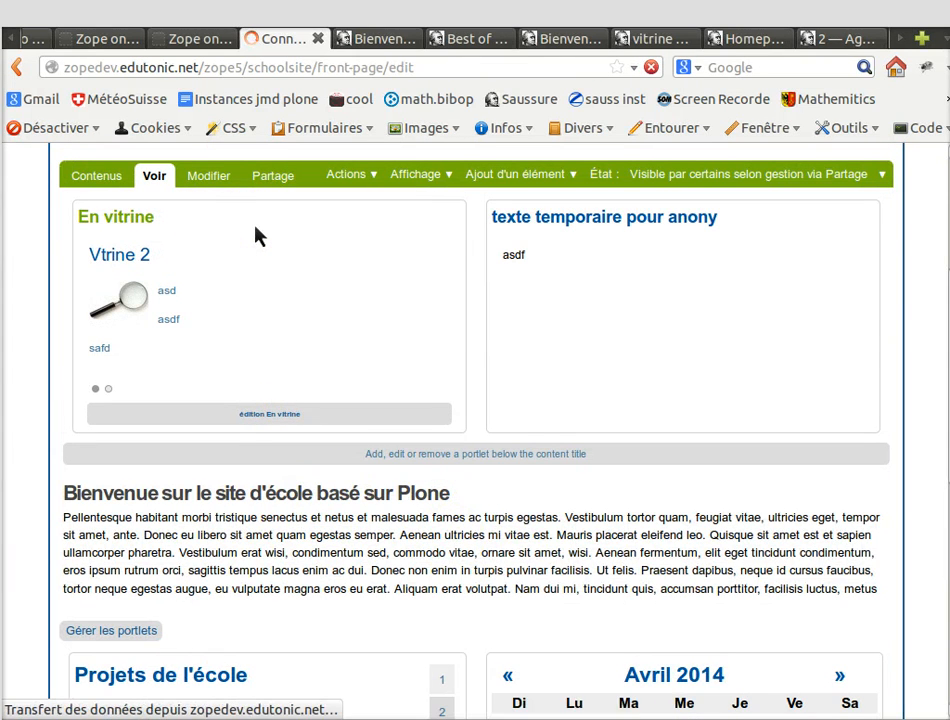
pyautogui.click(380, 390)
pyautogui.scroll(-6, 210, 455)
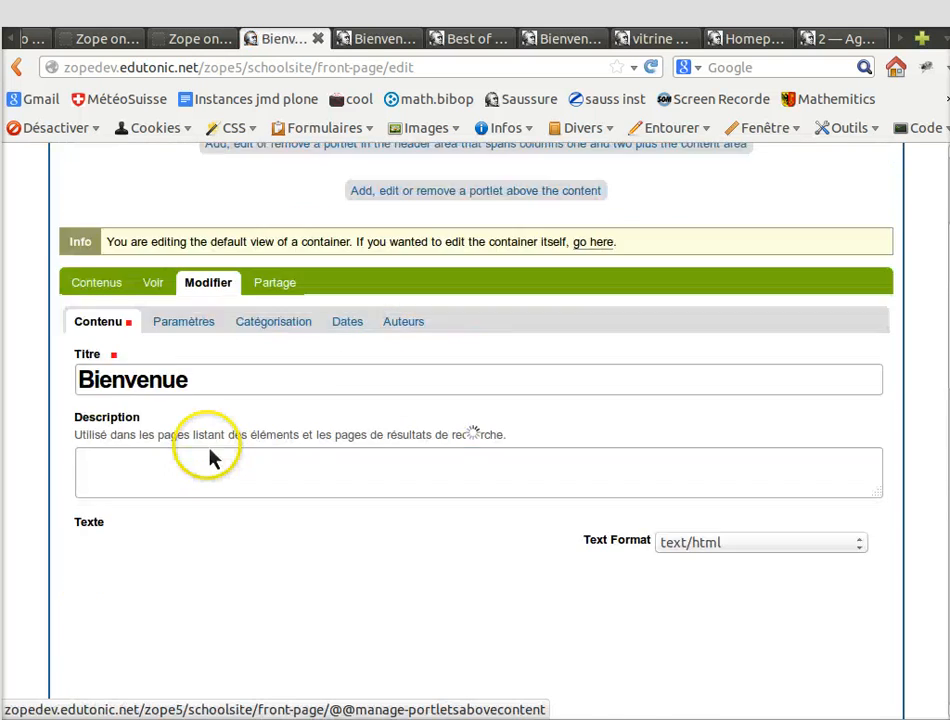
pyautogui.scroll(-3, 170, 400)
pyautogui.click(160, 362)
pyautogui.hotkey('ctrl', 'a')
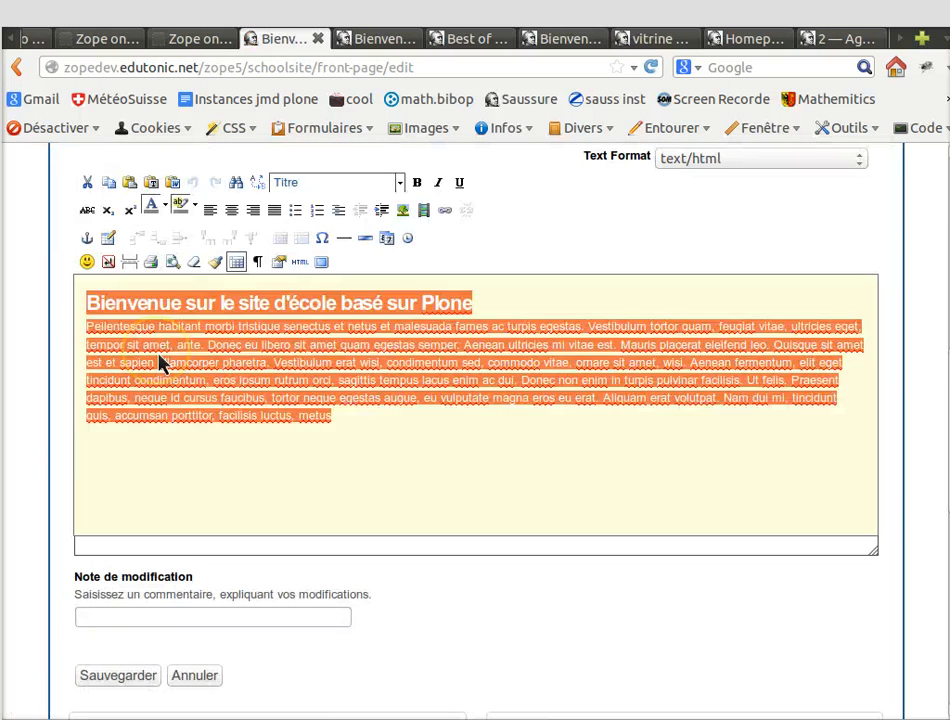
pyautogui.press('Delete')
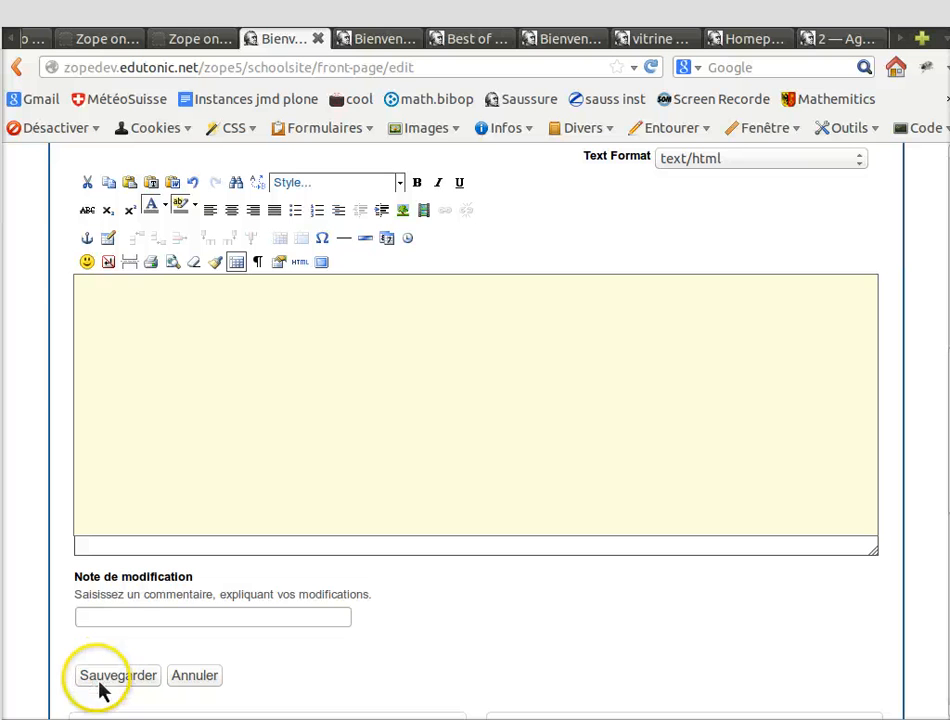
pyautogui.click(127, 677)
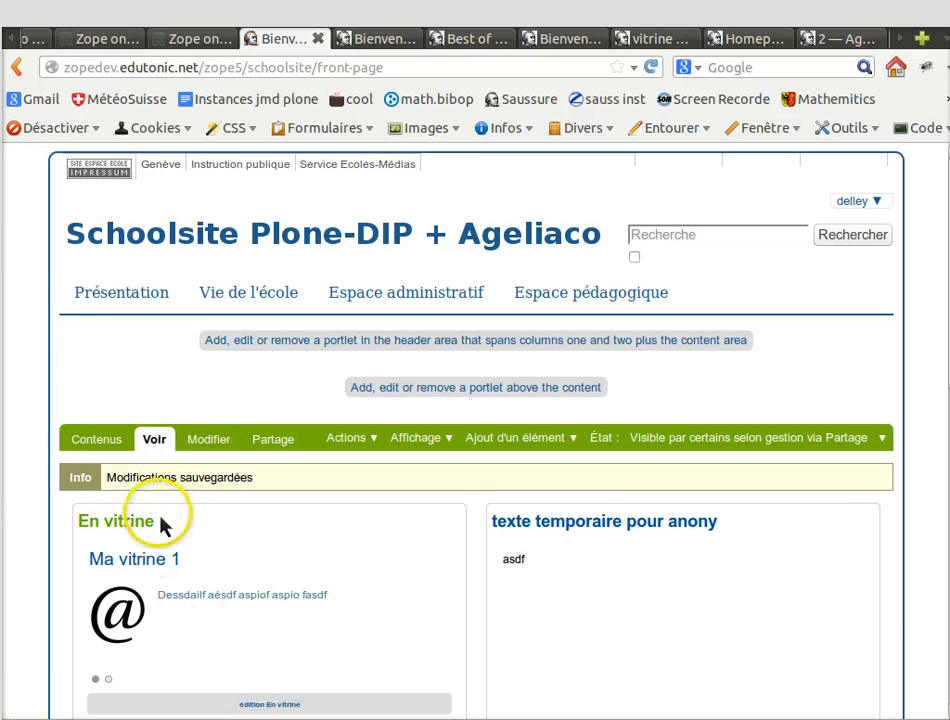
pyautogui.scroll(-6, 159, 513)
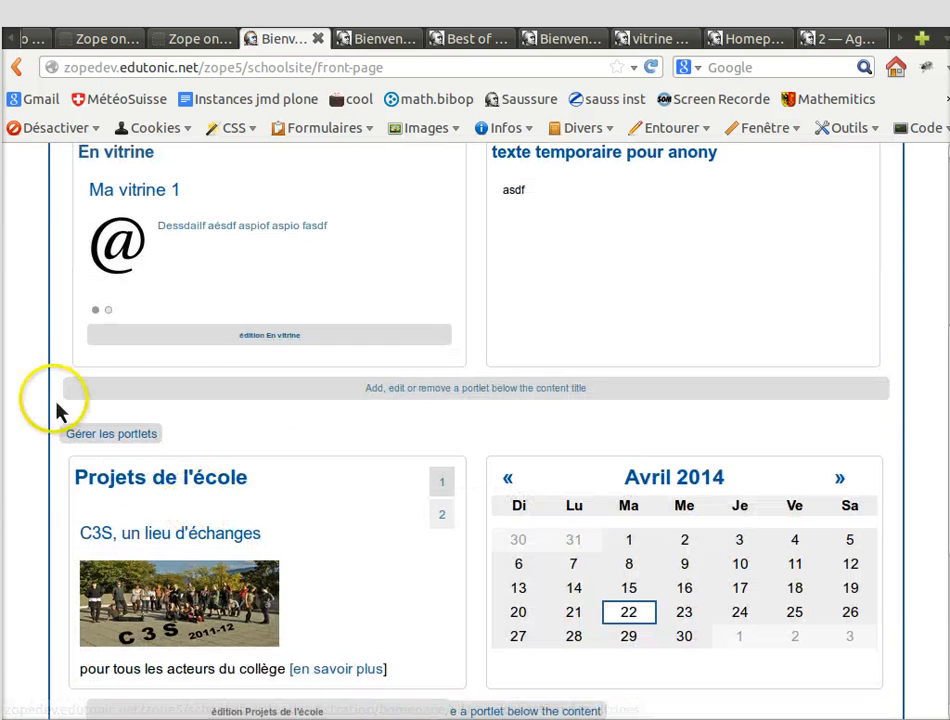